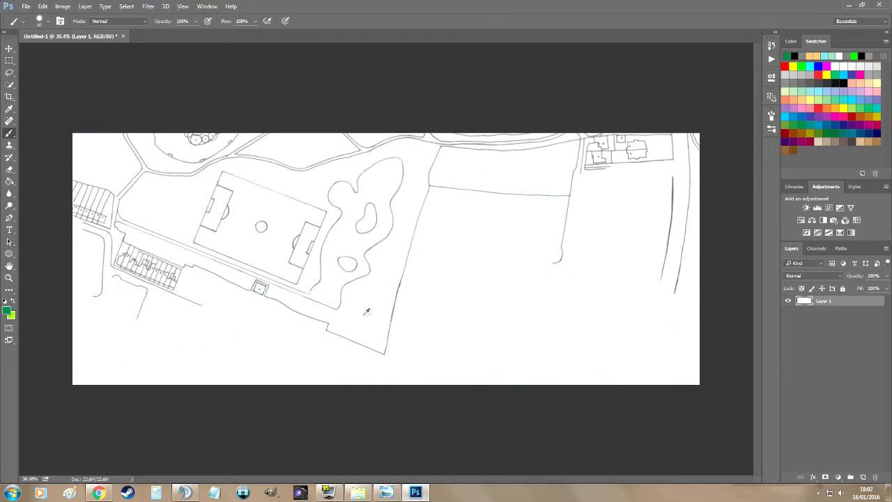
scroll(366, 311, "up", 8)
scroll(337, 315, "down", 3)
scroll(329, 229, "up", 10)
scroll(327, 223, "down", 10)
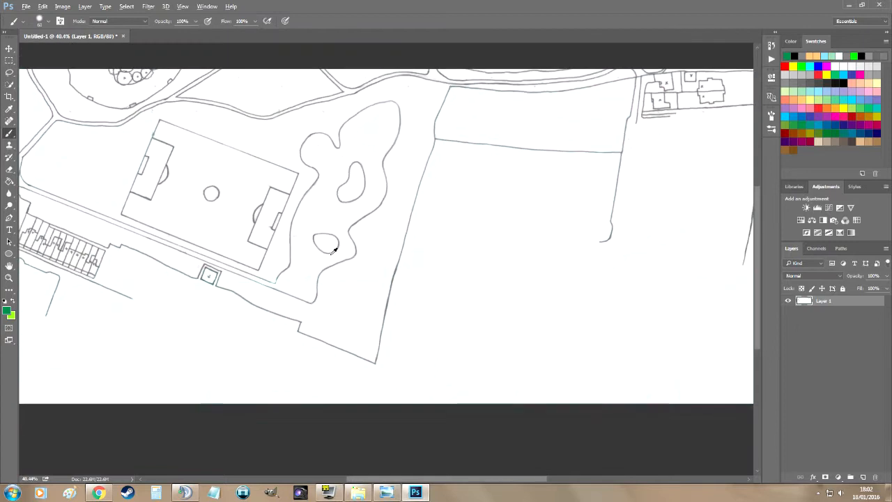
scroll(333, 249, "down", 2)
scroll(333, 249, "up", 2)
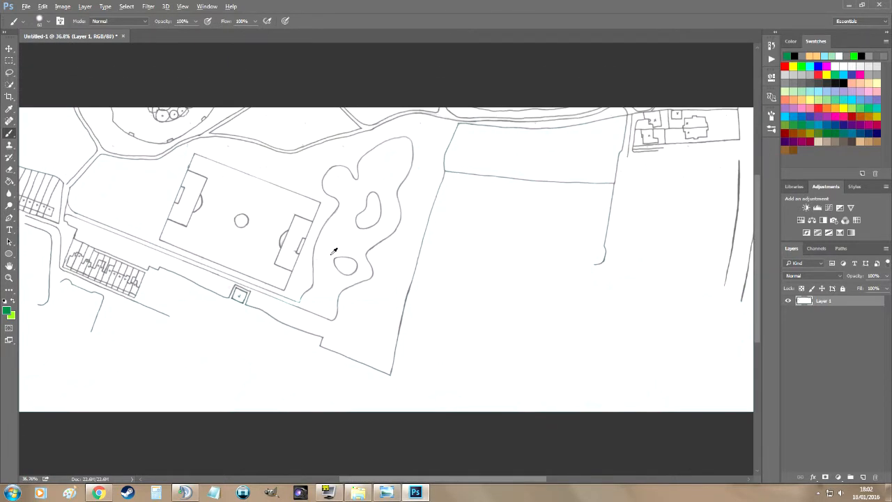
scroll(352, 248, "down", 1)
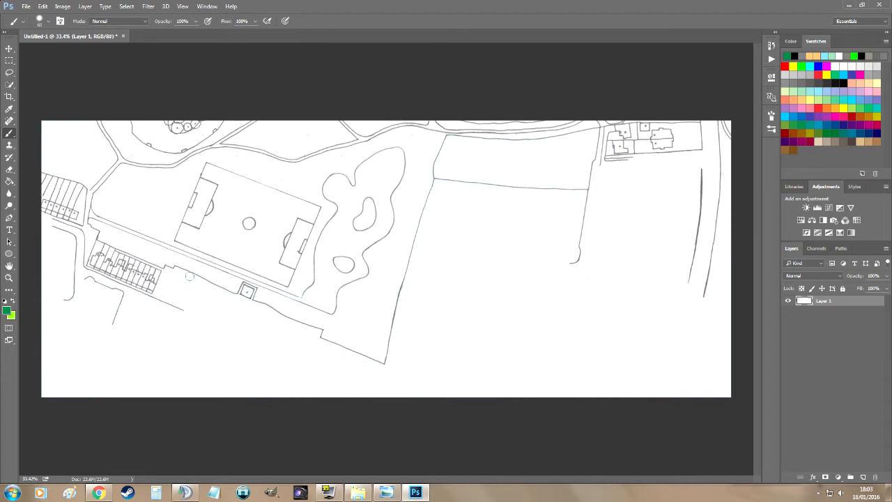
Try larger and smaller brush sizes for the Brush tool.
left_click(48, 24)
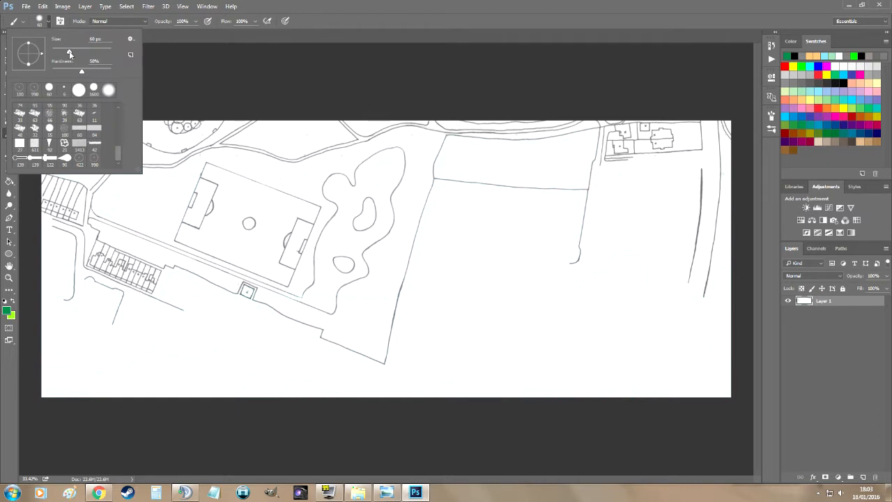
left_click_drag(81, 54, 69, 54)
key("Return")
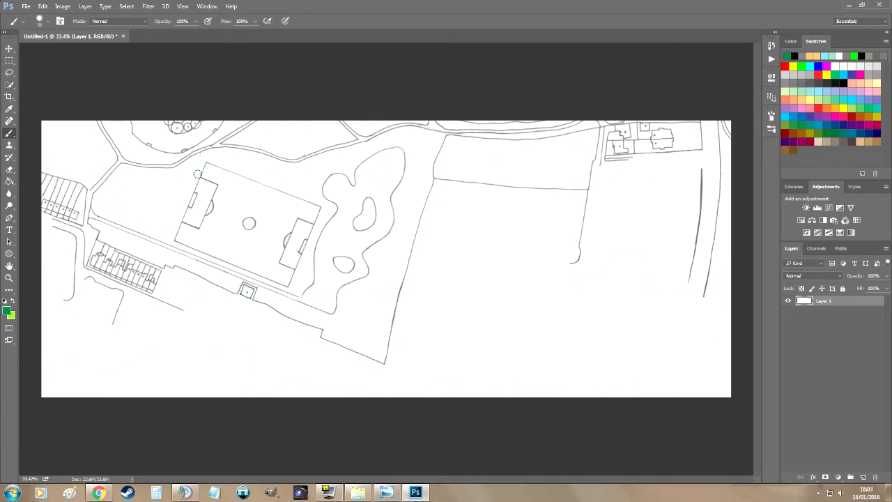
key("bracketright")
key("bracketright")
key("bracketright")
key("bracketright")
key("bracketright")
key("bracketright")
key("bracketright")
key("bracketright")
key("bracketright")
key("bracketright")
key("bracketright")
key("bracketright")
key("bracketright")
key("bracketright")
key("bracketright")
key("bracketright")
key("bracketright")
key("bracketright")
key("bracketright")
key("bracketright")
key("bracketleft")
key("bracketleft")
key("bracketleft")
key("bracketleft")
key("bracketleft")
key("bracketleft")
key("bracketleft")
key("bracketleft")
key("bracketleft")
key("bracketleft")
key("bracketleft")
key("bracketleft")
key("bracketleft")
key("bracketleft")
key("bracketright")
key("bracketright")
key("bracketright")
key("bracketright")
key("bracketright")
key("bracketleft")
key("bracketleft")
key("bracketleft")
key("bracketleft")
key("bracketleft")
key("g")
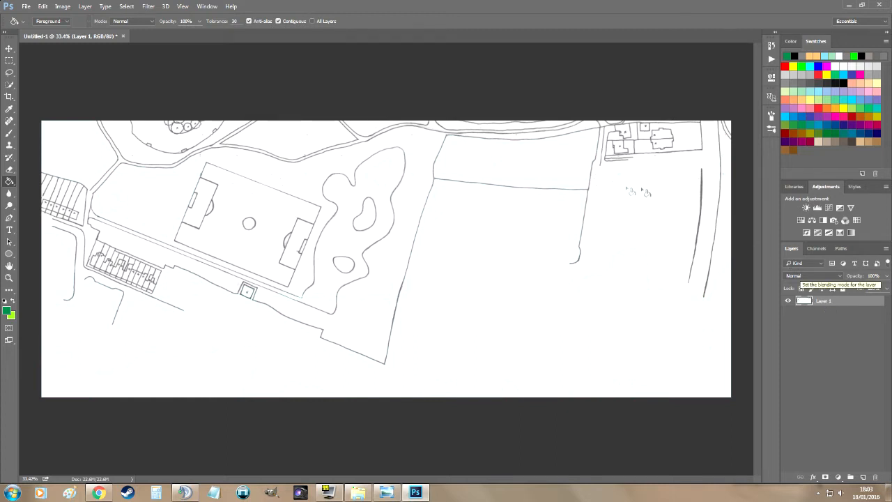
Start a Color Range selection and sample the grey of the wavy outline beside the football pitch.
left_click(127, 8)
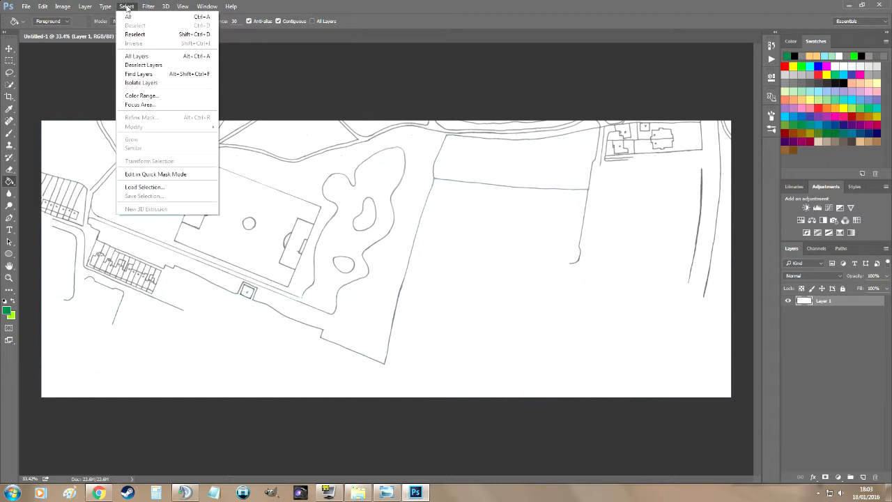
left_click(144, 97)
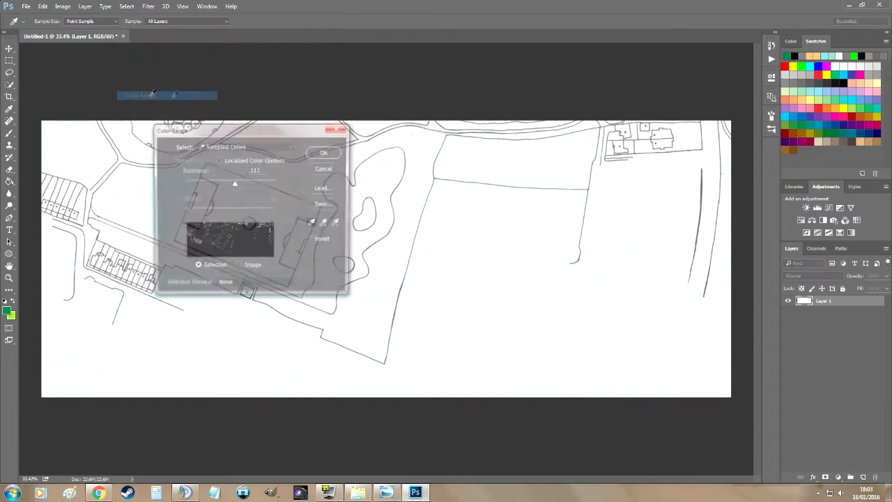
left_click_drag(294, 132, 269, 145)
scroll(414, 193, "up", 10)
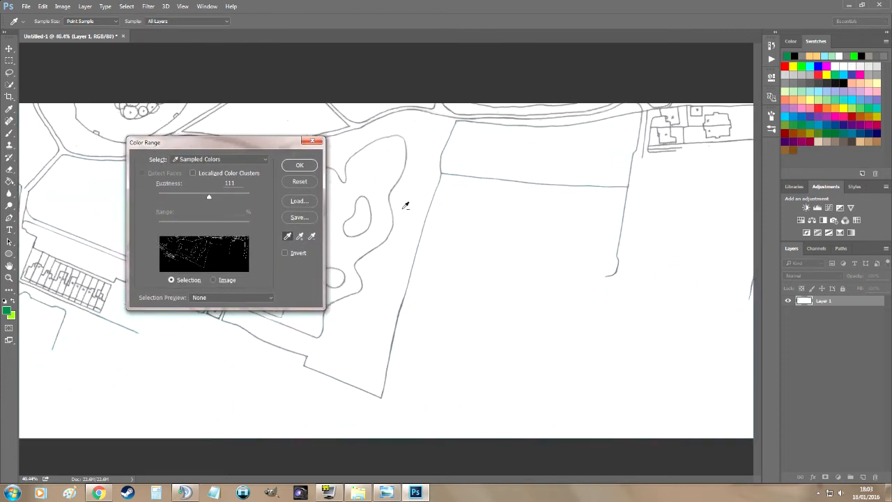
scroll(400, 221, "up", 2)
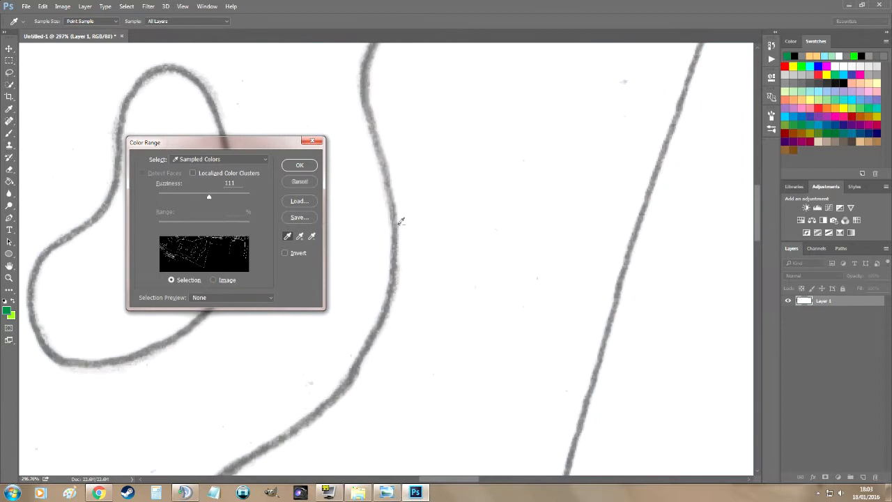
left_click(398, 224)
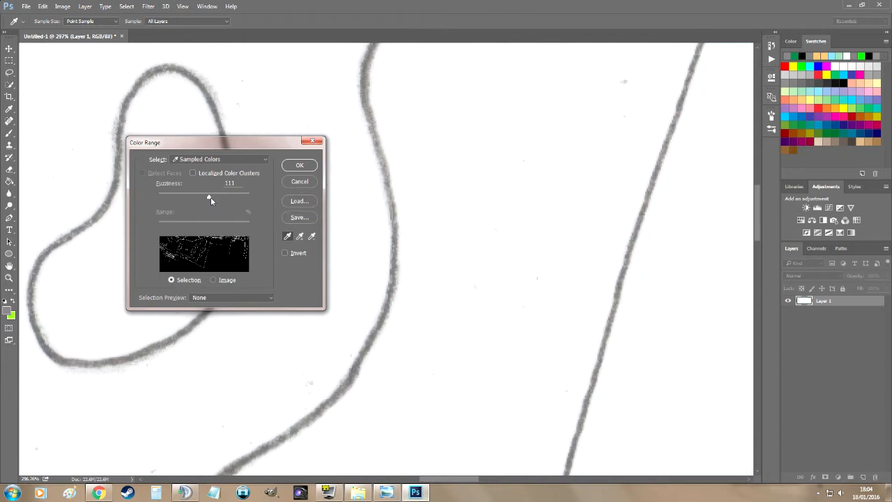
Set the Color Range fuzziness to 120 and apply it to select the grey map outlines.
left_click_drag(204, 200, 182, 199)
left_click_drag(182, 199, 234, 200)
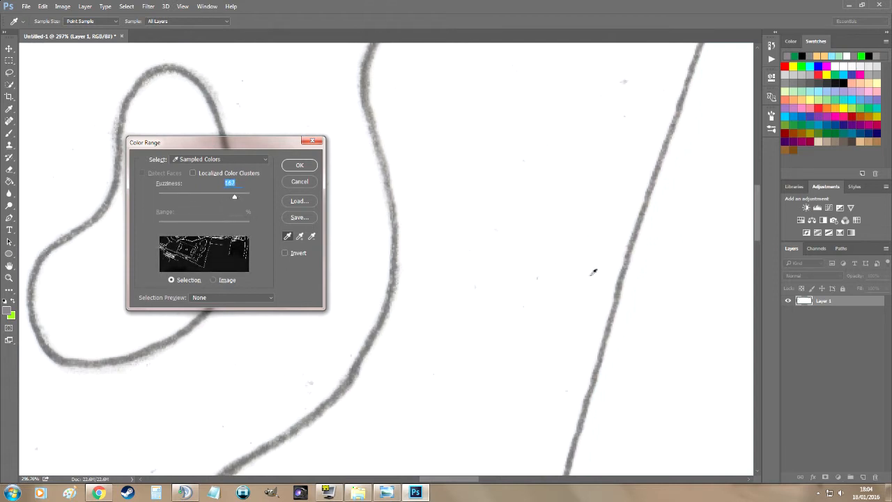
left_click_drag(234, 200, 213, 195)
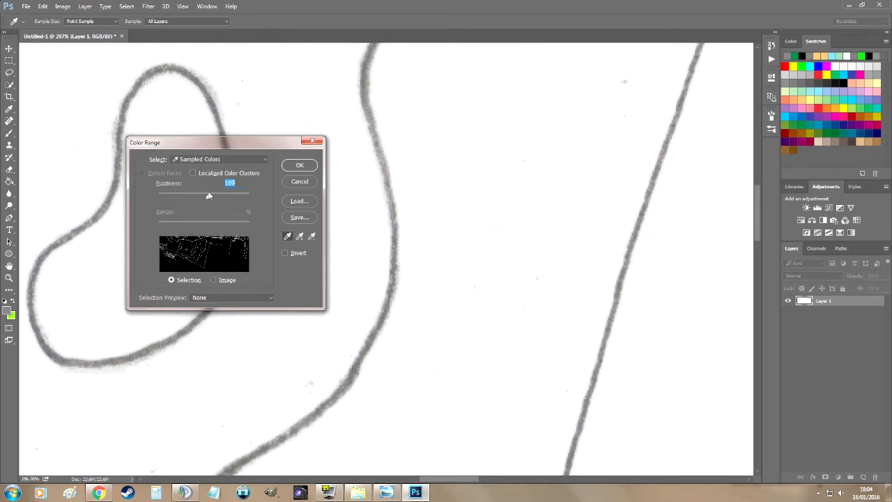
left_click(286, 166)
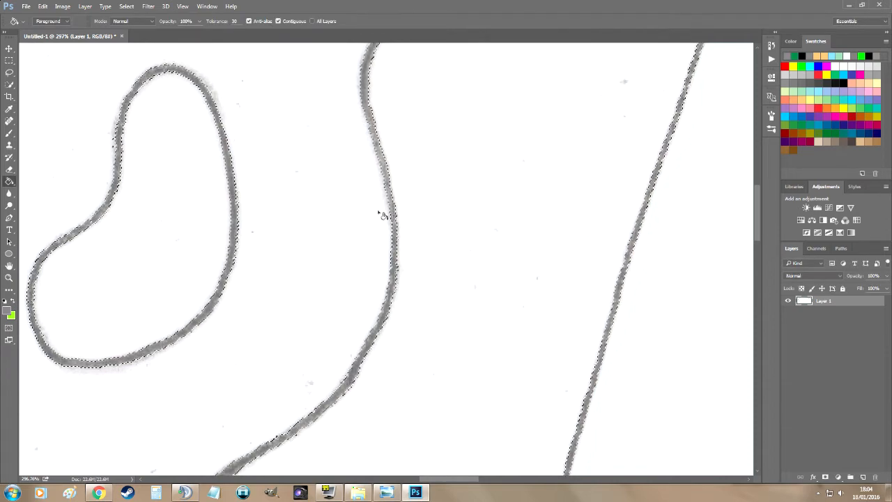
Copy the selected outlines to a new layer and hide Layer 1.
scroll(613, 246, "down", 5)
scroll(613, 245, "down", 2)
scroll(317, 251, "up", 8)
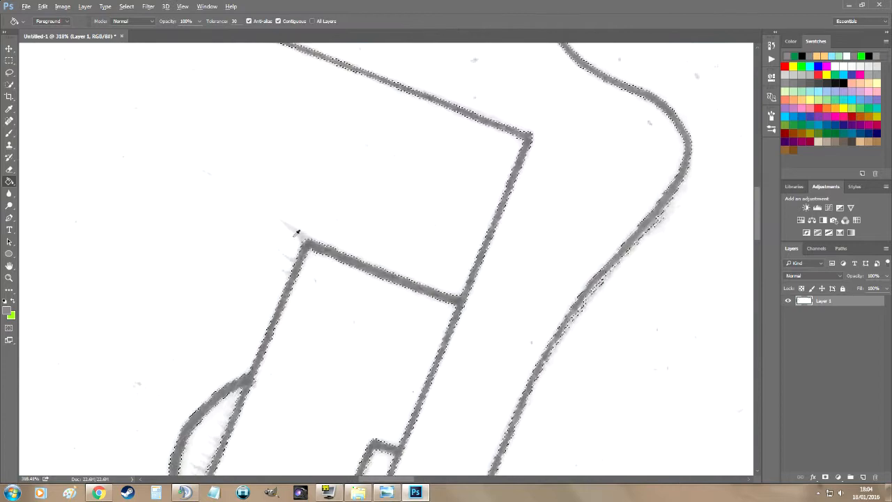
scroll(458, 364, "down", 6)
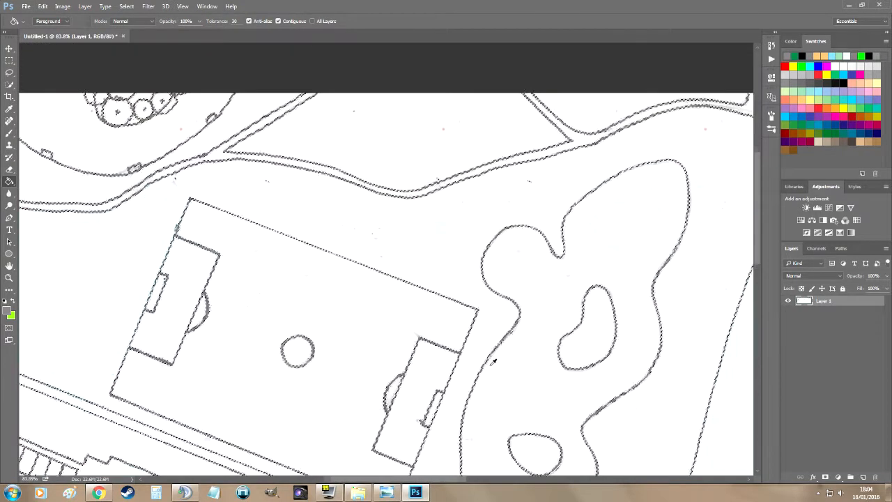
scroll(492, 361, "down", 2)
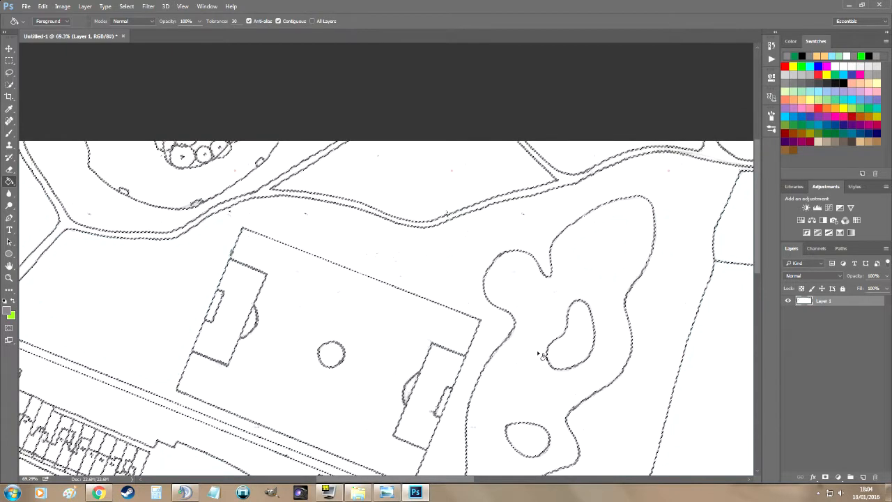
scroll(541, 355, "down", 2)
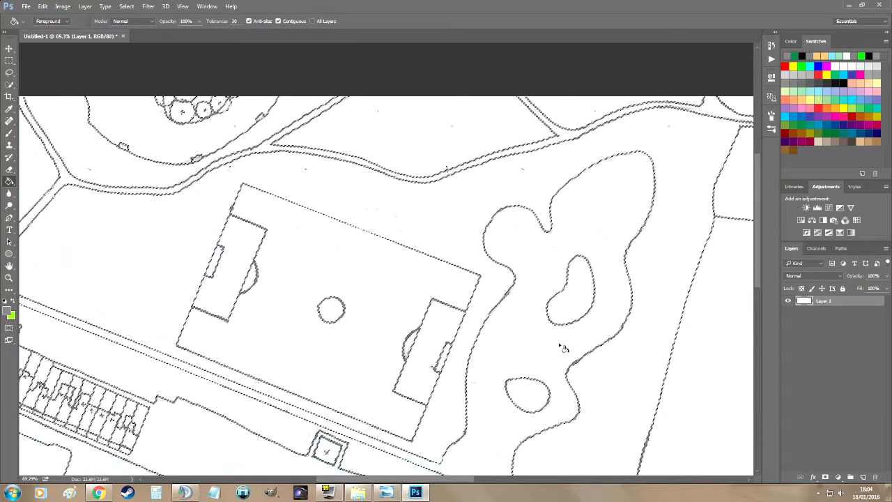
key("ctrl+j")
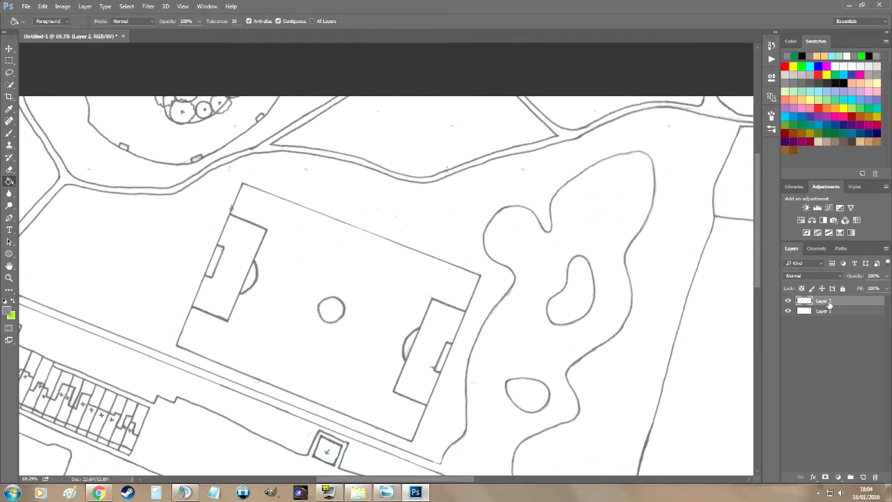
left_click(787, 313)
Examine the extracted outlines around the football pitch corner against the transparent background.
scroll(521, 279, "up", 5)
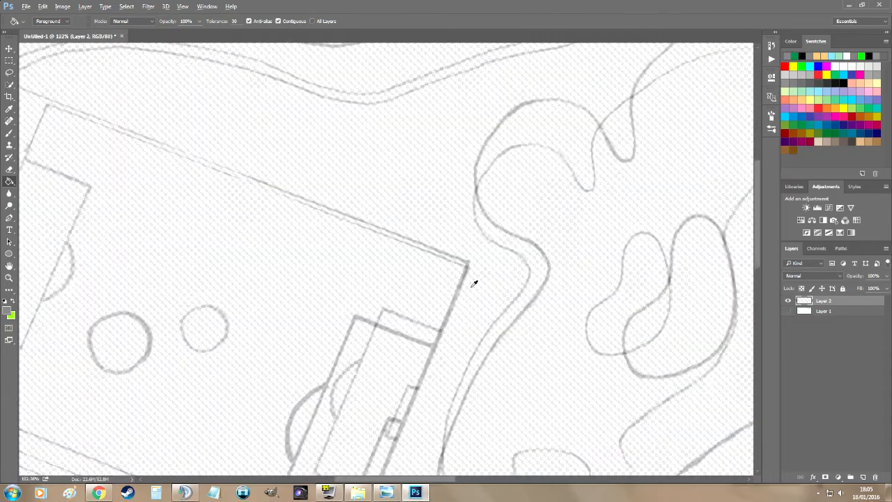
scroll(480, 272, "down", 5)
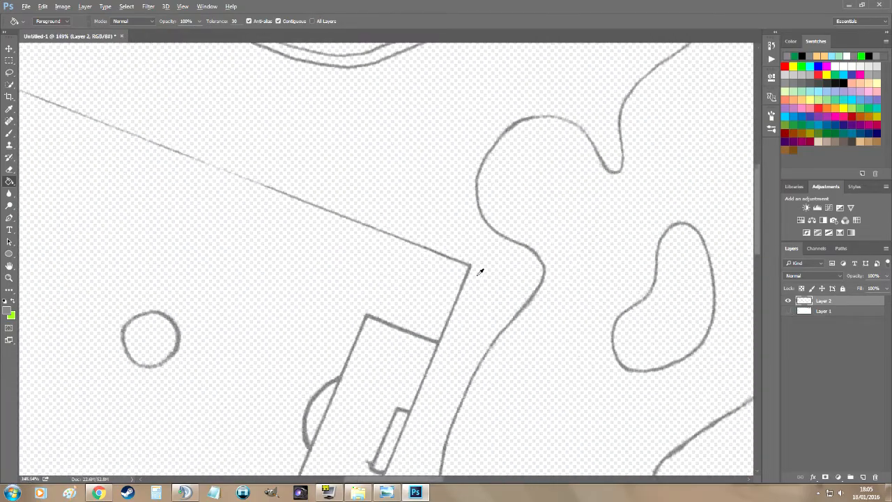
scroll(480, 271, "up", 8)
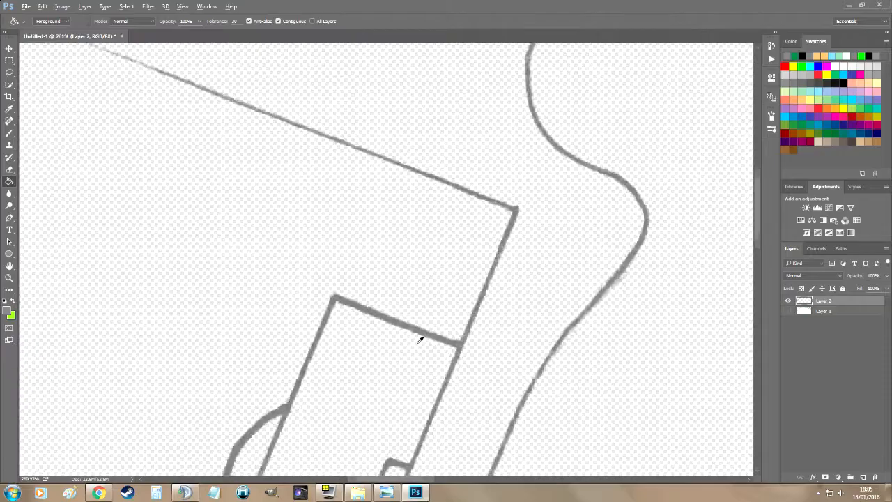
scroll(468, 338, "up", 3)
scroll(475, 333, "down", 5)
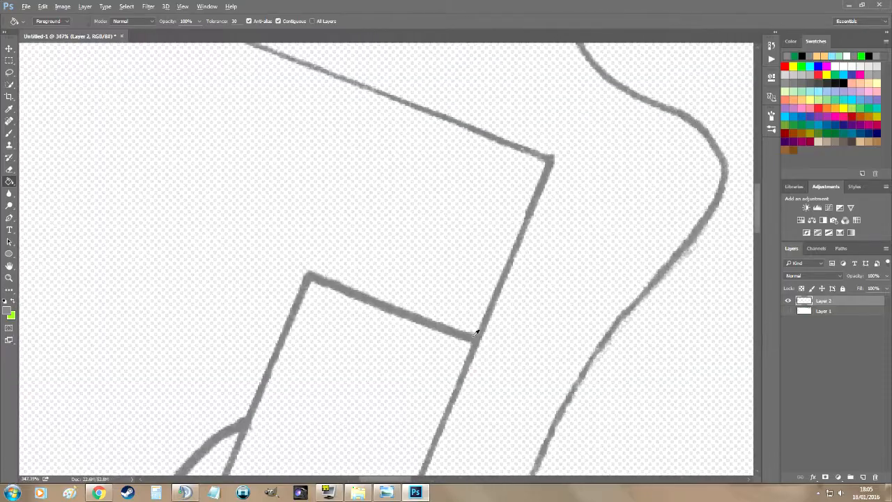
scroll(465, 315, "down", 5)
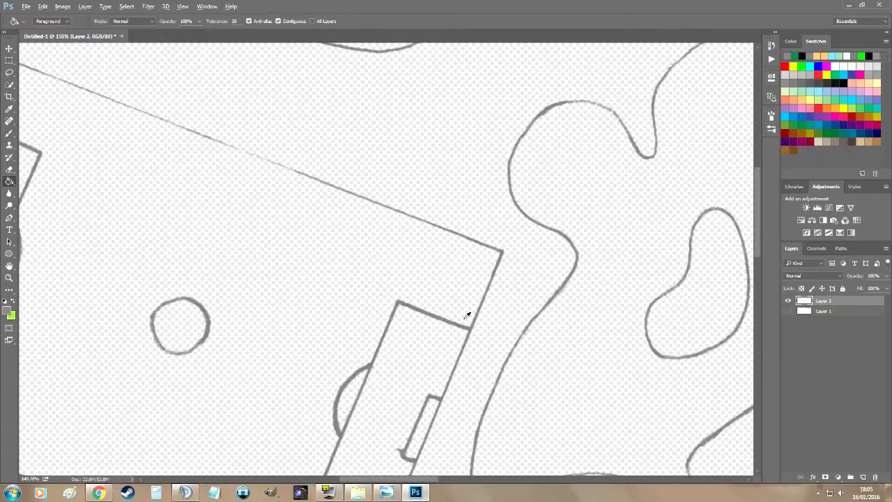
scroll(466, 315, "down", 2)
scroll(467, 315, "down", 3)
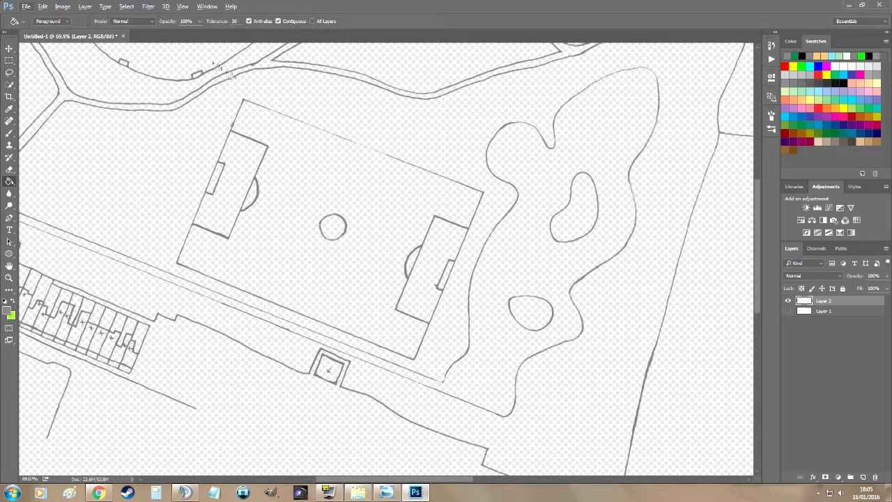
Rename the extracted outlines layer to "Original Outlines".
double_click(823, 301)
type("G")
type("riginal Outlines")
key("Return")
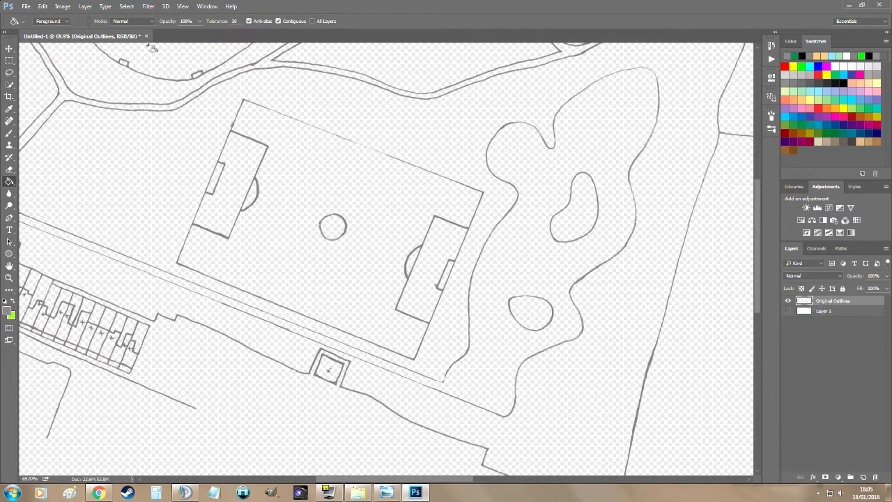
Select the grey lines on the Original Outlines layer by Color Range with fuzziness 120.
scroll(462, 183, "up", 3)
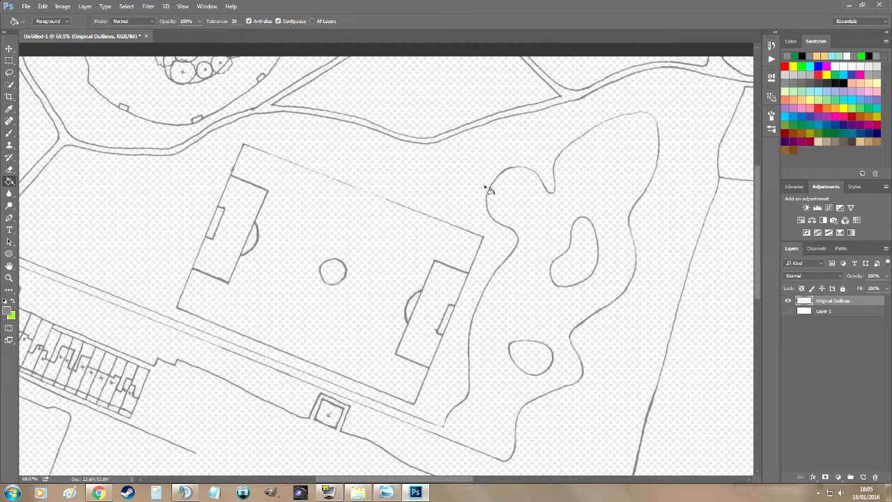
left_click(126, 6)
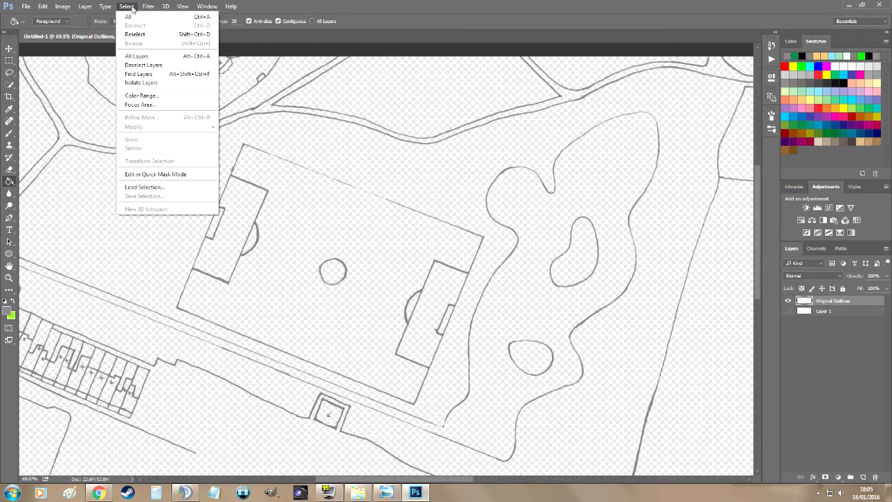
left_click(141, 95)
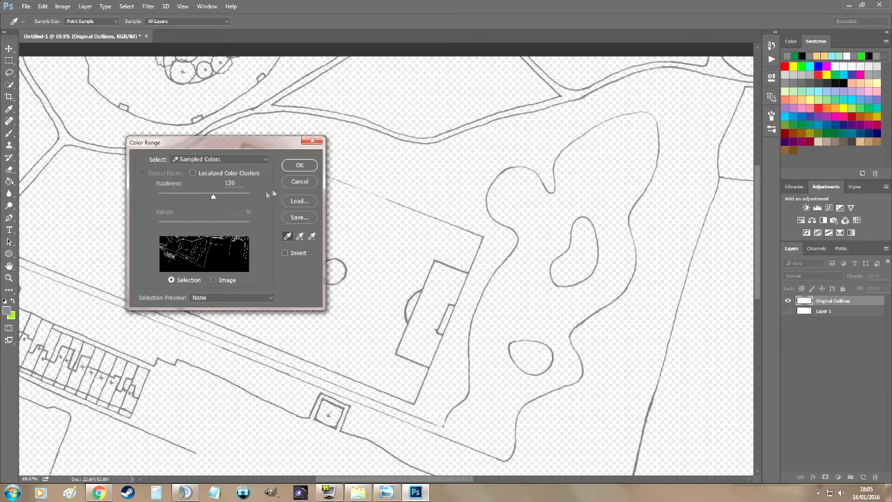
left_click(301, 167)
key("g")
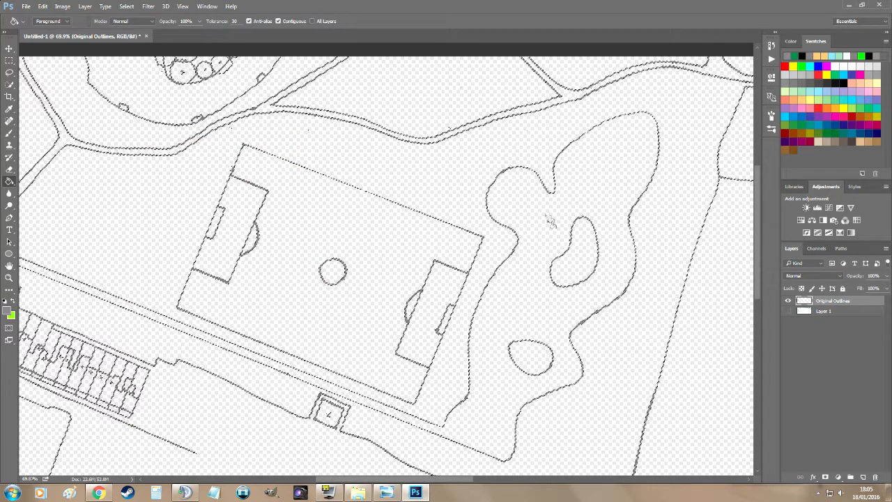
Set up the Brush tool with a 1200 px size, maximum hardness and black as the foreground colour.
scroll(553, 228, "down", 2)
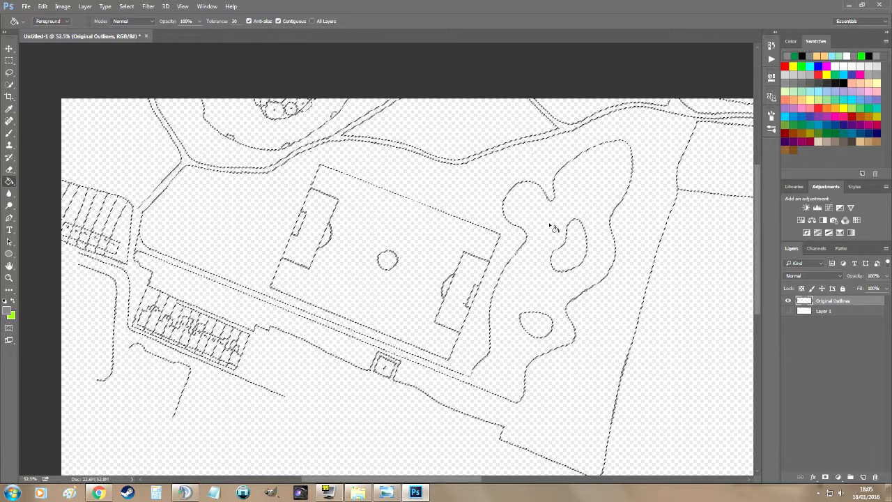
key("b")
key("bracketright")
key("bracketright")
key("bracketright")
key("bracketright")
key("bracketright")
key("bracketright")
key("bracketright")
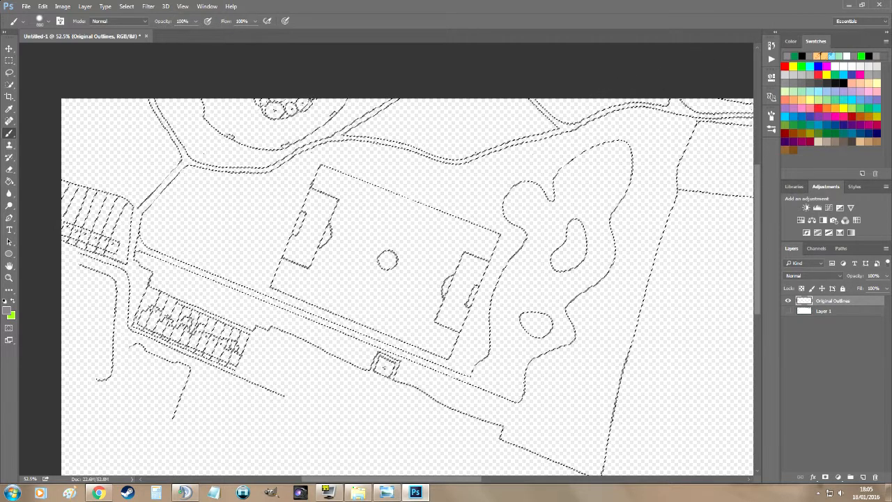
left_click(802, 56)
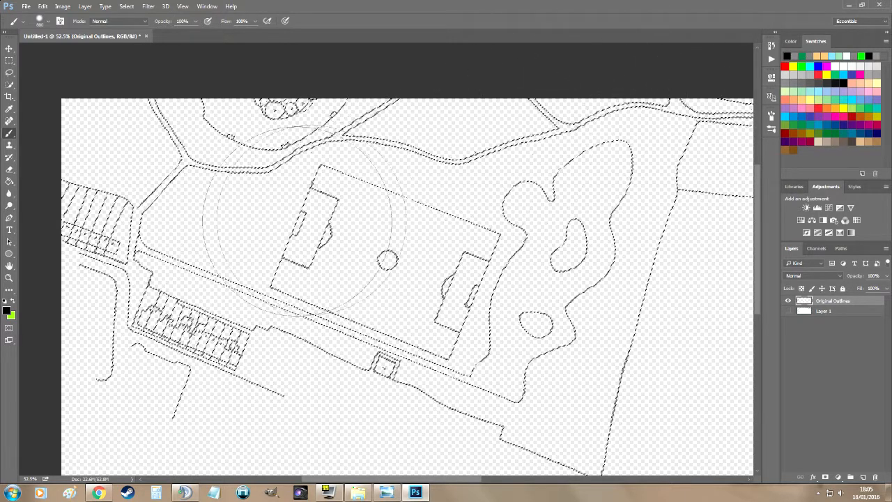
left_click(39, 21)
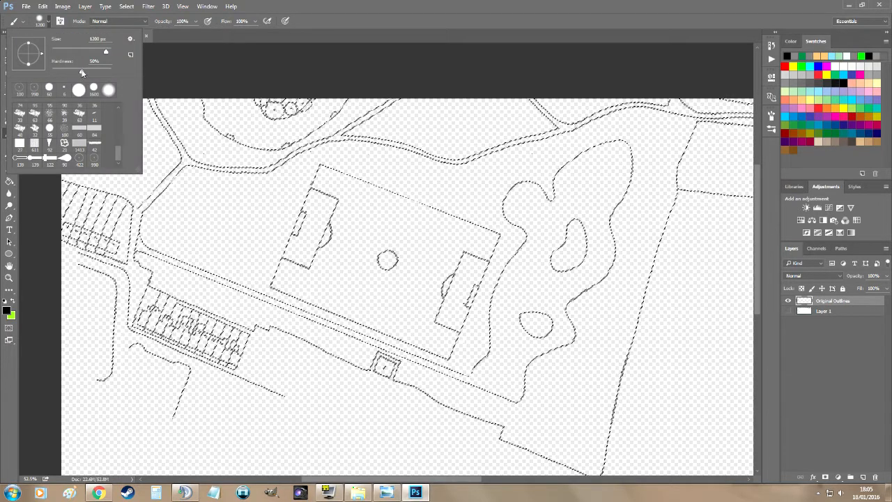
left_click_drag(100, 72, 114, 69)
key("Return")
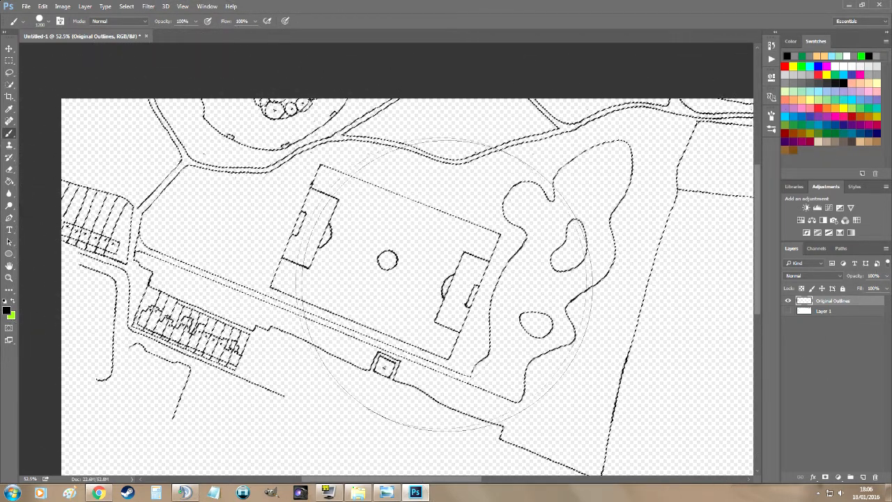
Paint the selected outlines black across the map and reduce the brush size to 100 px.
scroll(453, 286, "down", 6)
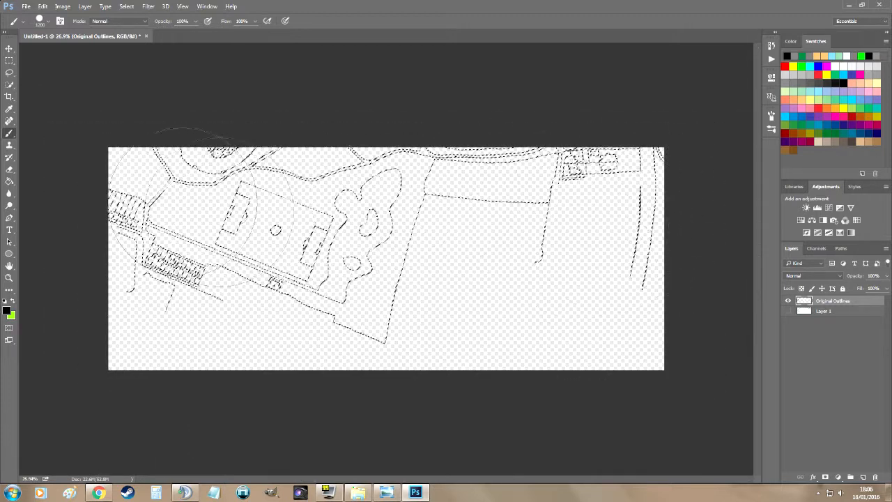
key("bracketleft")
key("bracketleft")
key("bracketleft")
key("bracketleft")
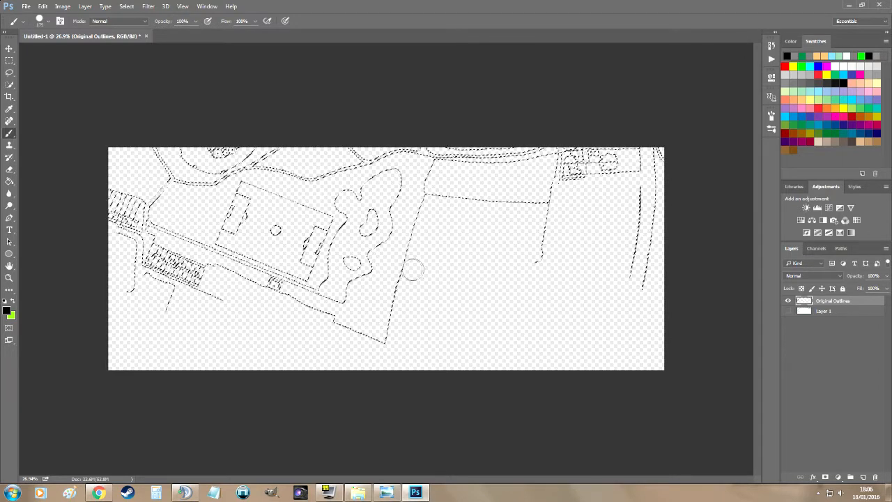
Inspect the blackened outlines up close around the wooded area beside the football pitch and clear the selection.
scroll(380, 230, "up", 10)
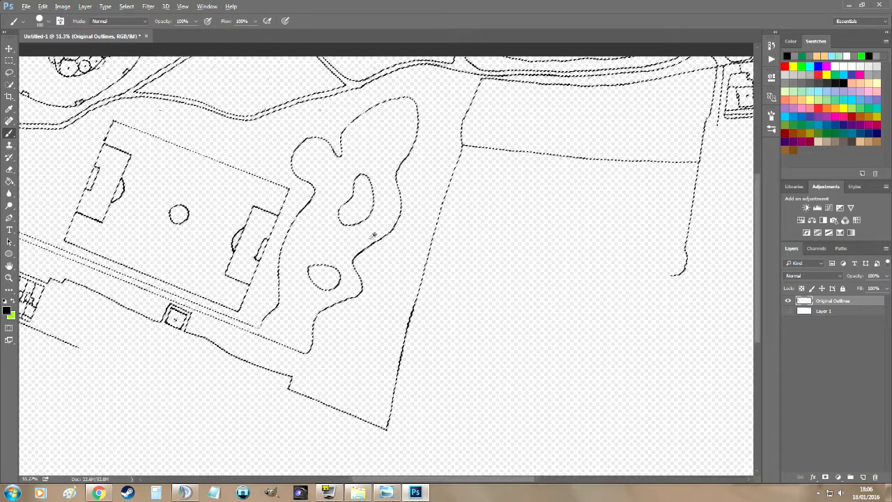
scroll(387, 240, "up", 5)
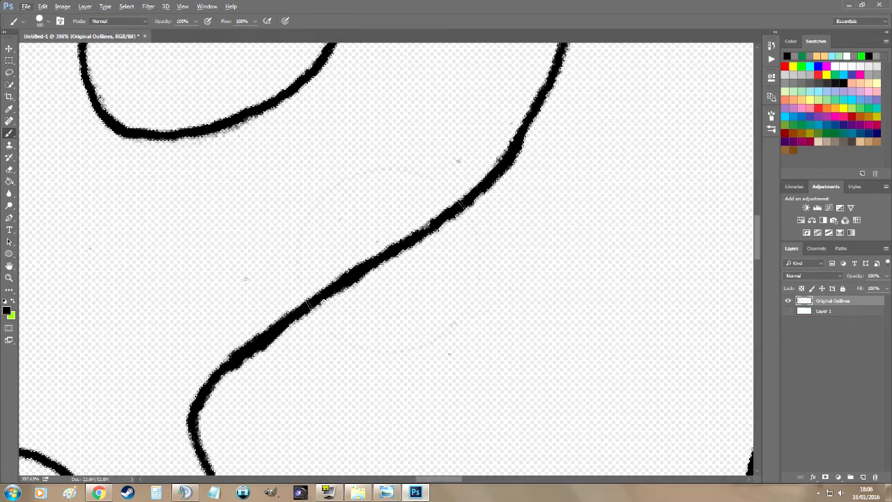
scroll(510, 225, "down", 10)
scroll(487, 247, "down", 3)
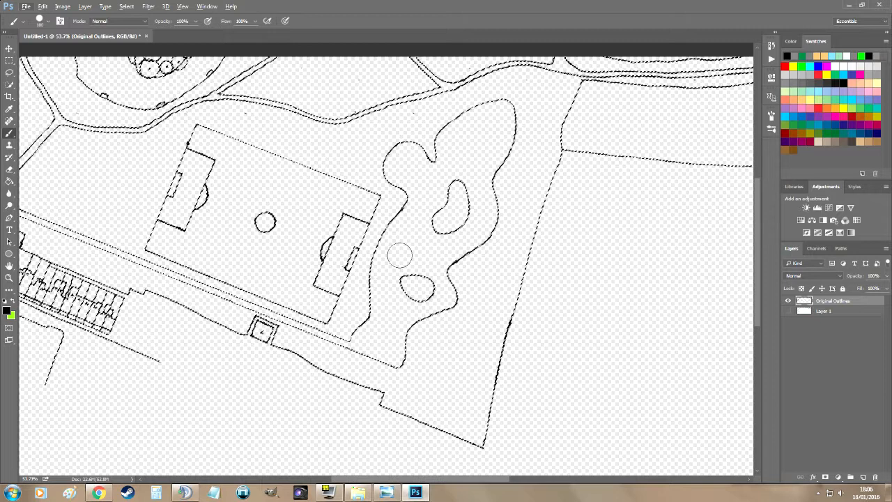
key("ctrl+d")
scroll(413, 202, "down", 1)
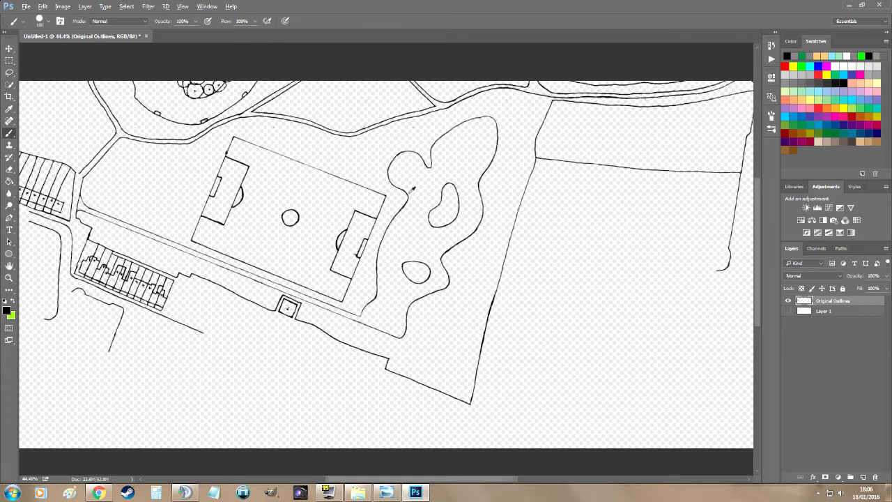
Delete the hidden Layer 1 and add a new blank layer beneath Original Outlines.
left_click(824, 313)
key("Delete")
left_click(862, 477)
left_click_drag(825, 300, 827, 317)
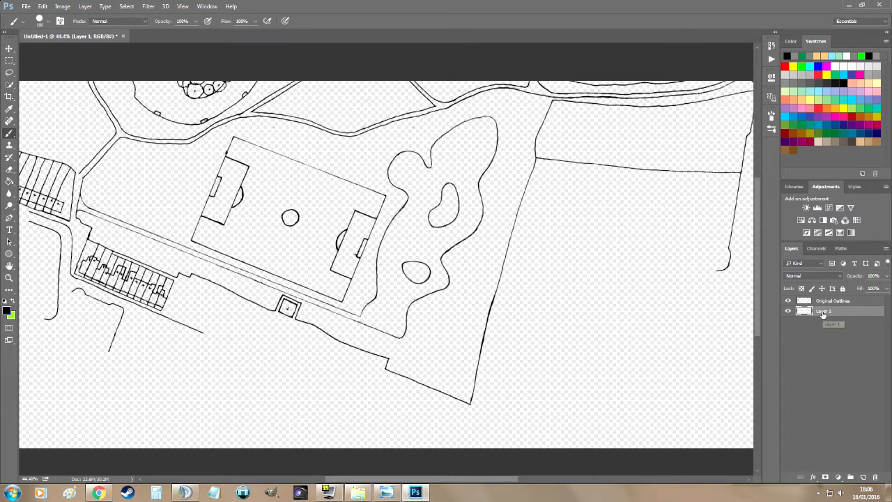
Fill the new blank layer with white using the Paint Bucket.
key("g")
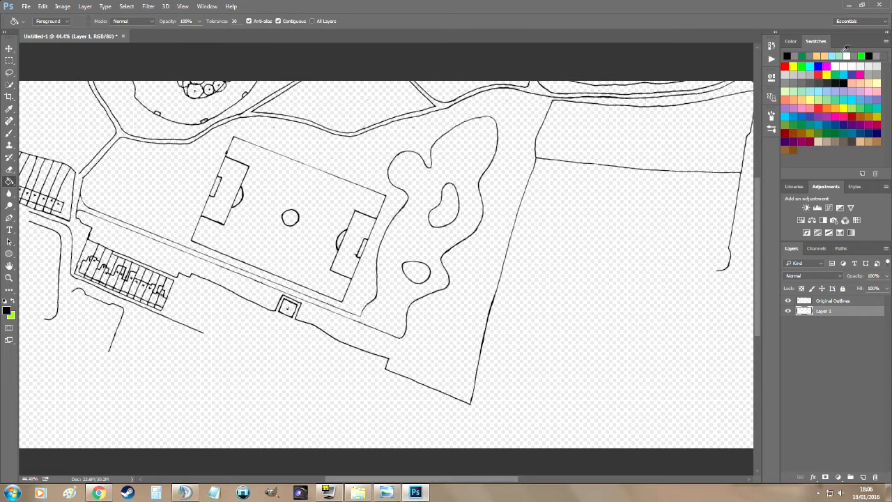
left_click(845, 55)
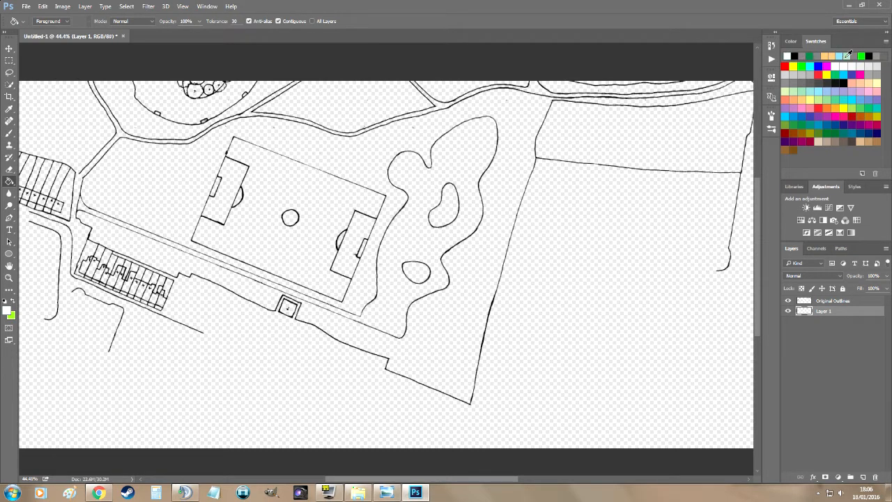
left_click(615, 261)
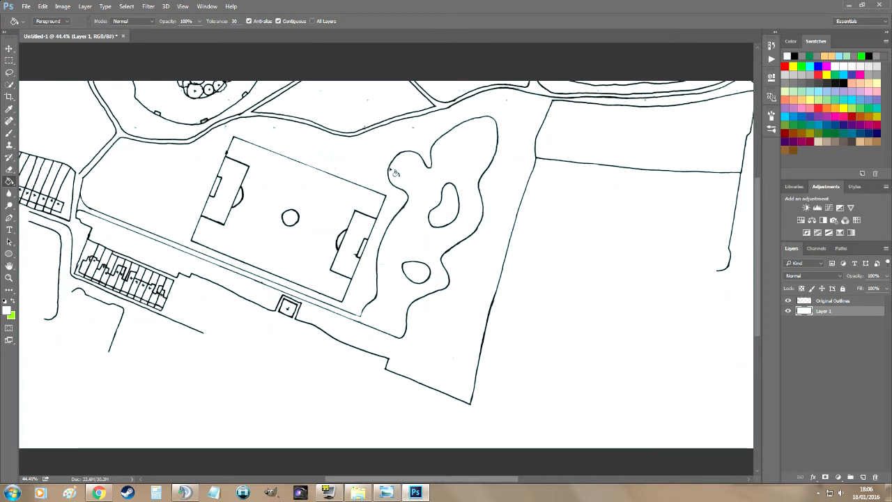
Erase stray specks around the football pitch on the Original Outlines layer with the Eraser.
scroll(326, 140, "up", 2)
scroll(326, 141, "up", 5)
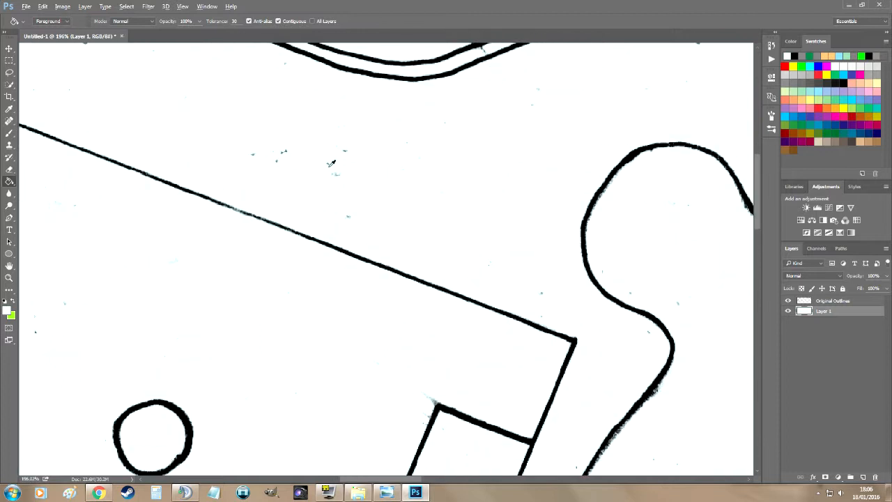
scroll(331, 163, "down", 3)
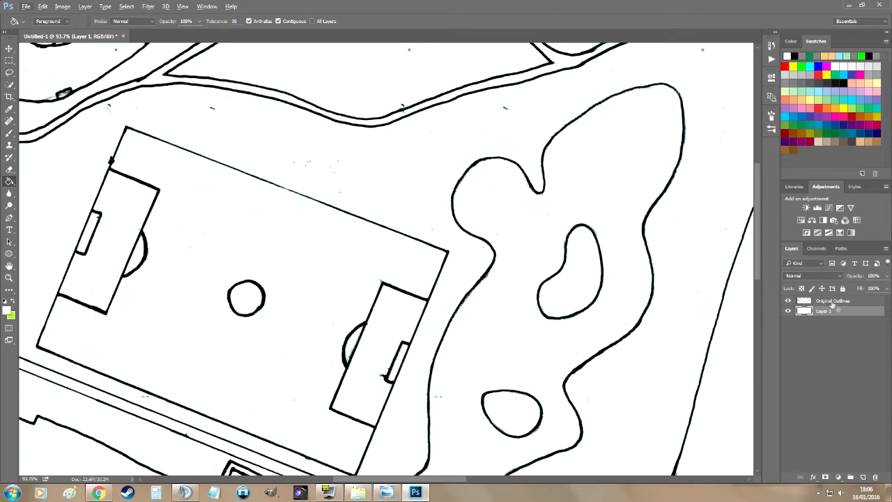
left_click(835, 302)
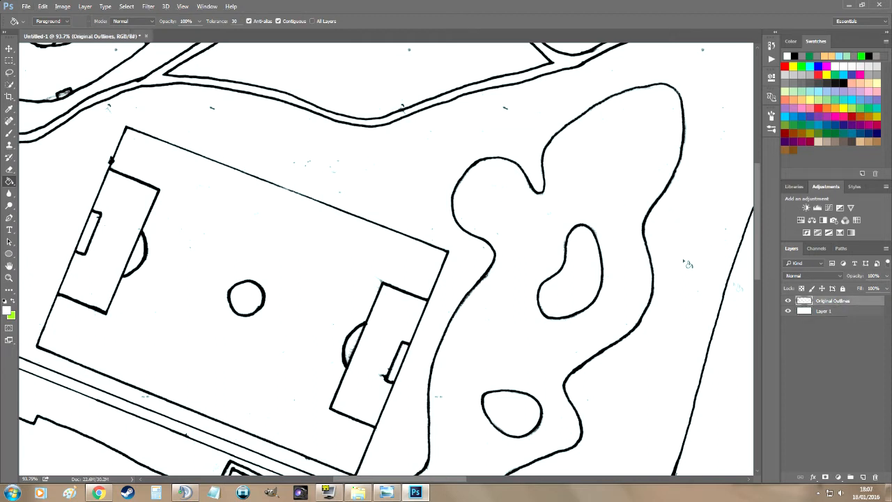
key("e")
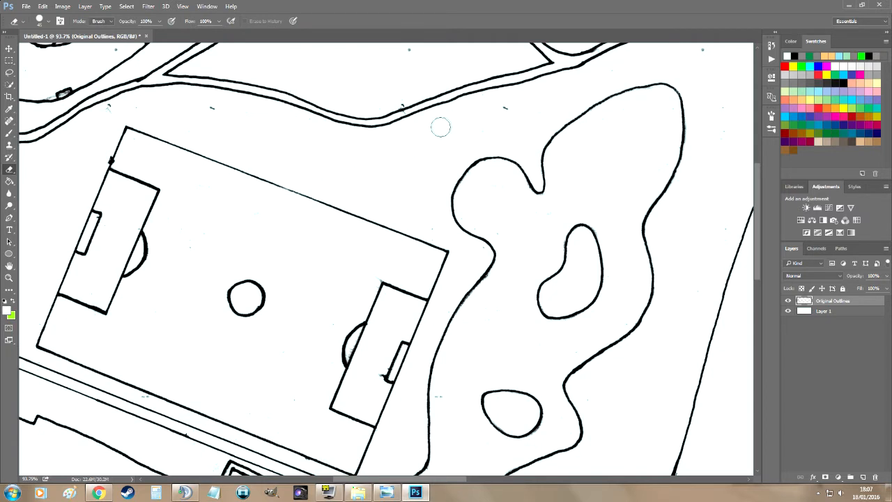
scroll(498, 120, "down", 3)
scroll(574, 143, "up", 3)
scroll(590, 195, "down", 3)
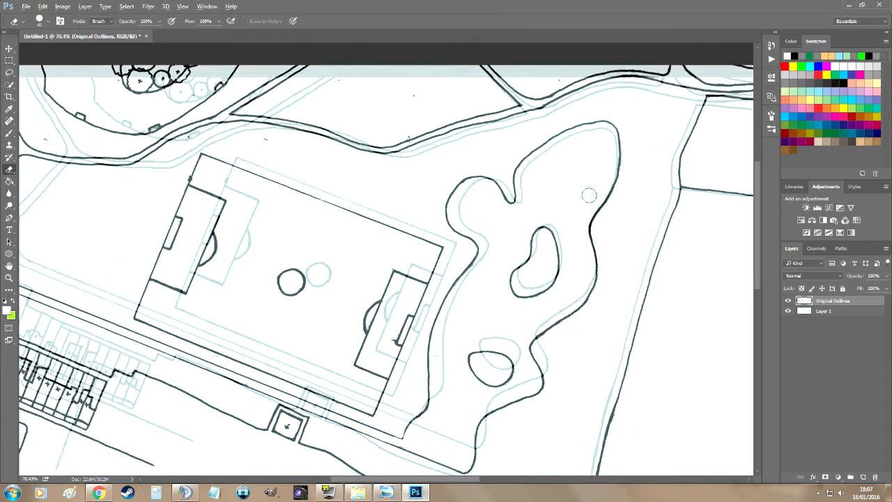
scroll(489, 368, "up", 2)
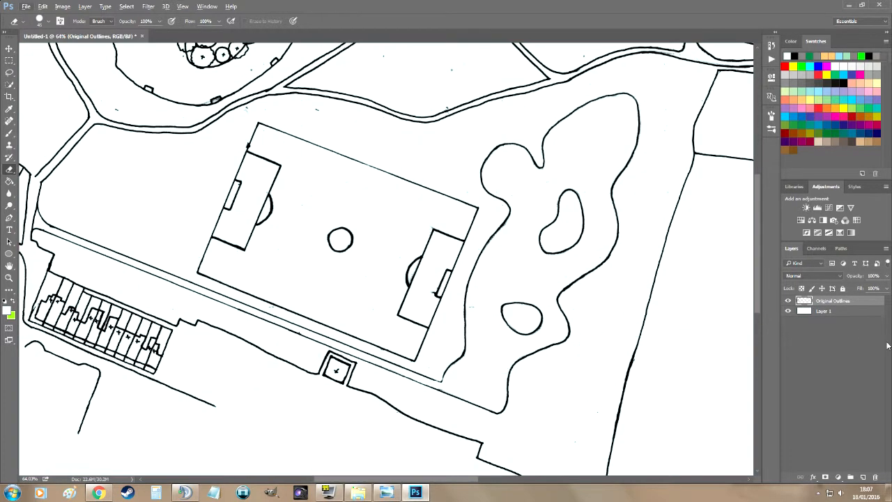
scroll(480, 254, "down", 3)
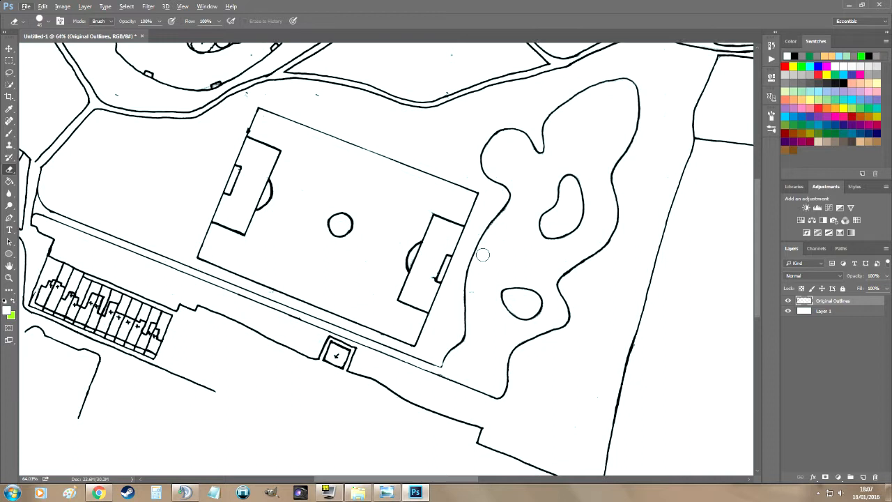
scroll(482, 254, "down", 2)
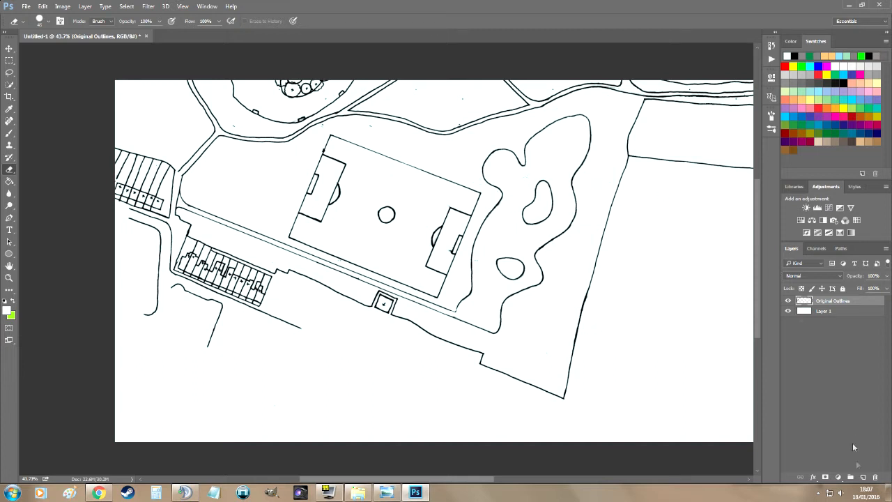
Add a new layer directly beneath Original Outlines and fill it with light green using the Paint Bucket.
left_click(864, 478)
left_click_drag(828, 301, 829, 315)
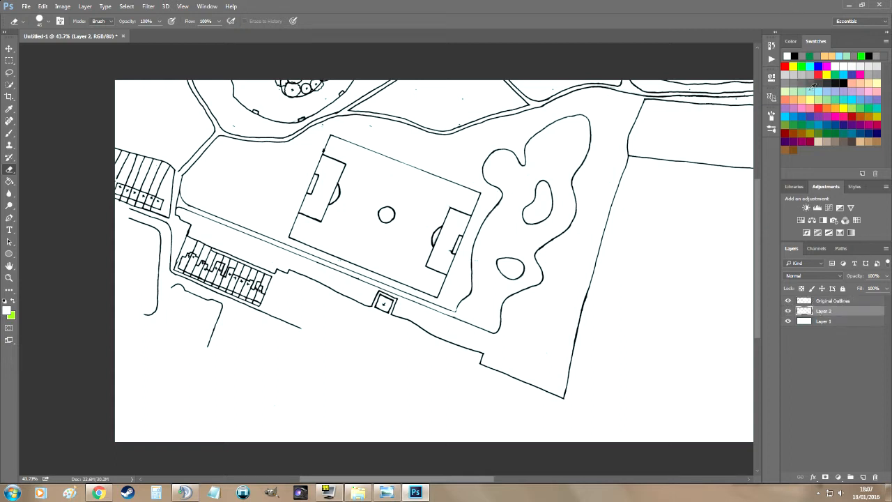
left_click(830, 93)
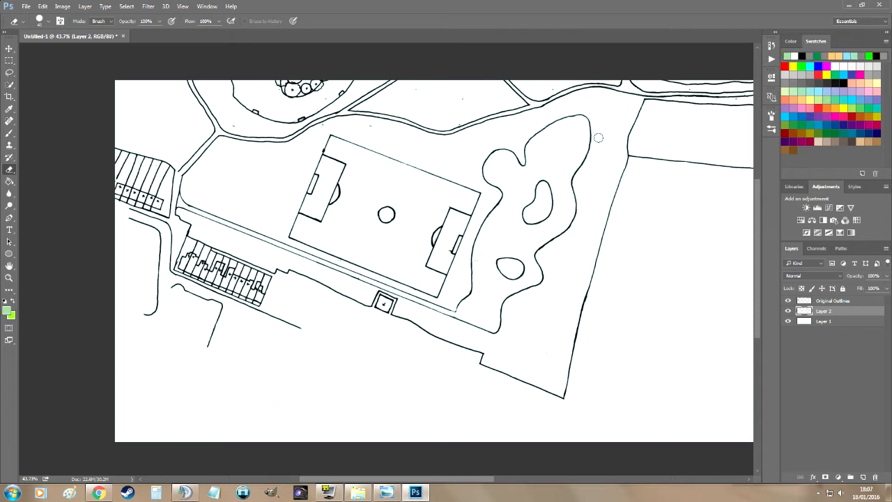
key("g")
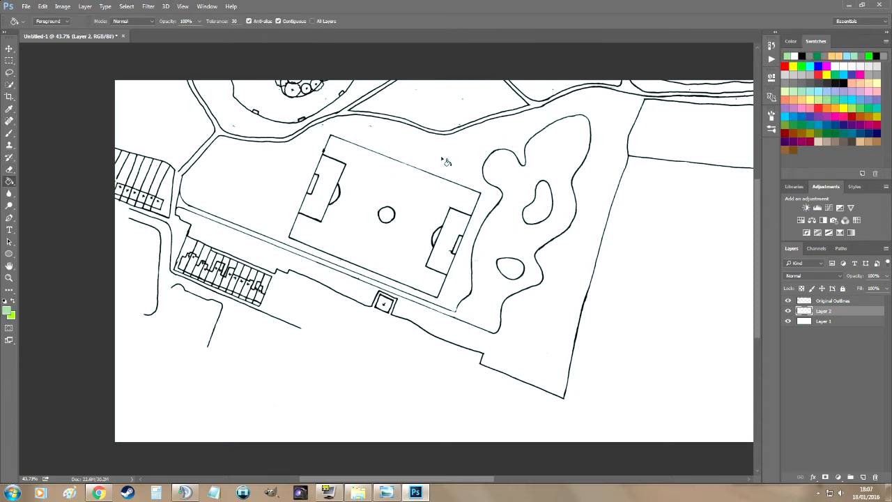
left_click(443, 160)
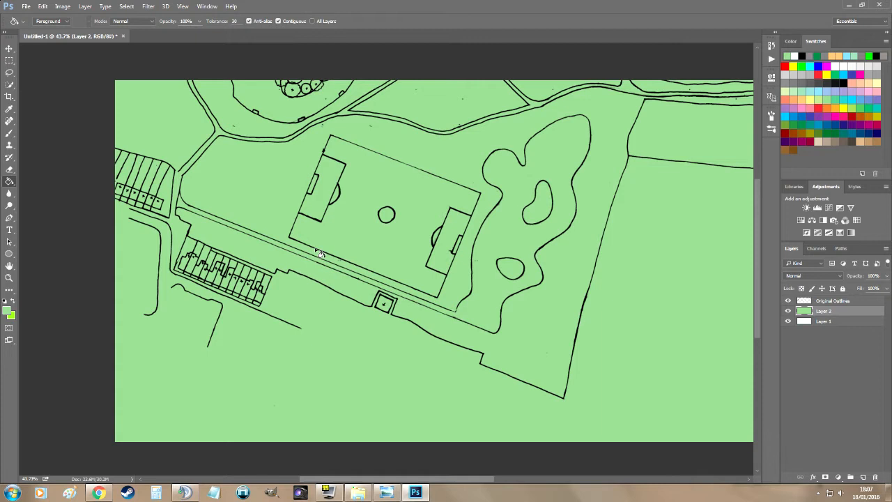
Add a layer between the green and white layers, fill it bright blue, and check it by briefly hiding the green layer.
left_click(863, 477)
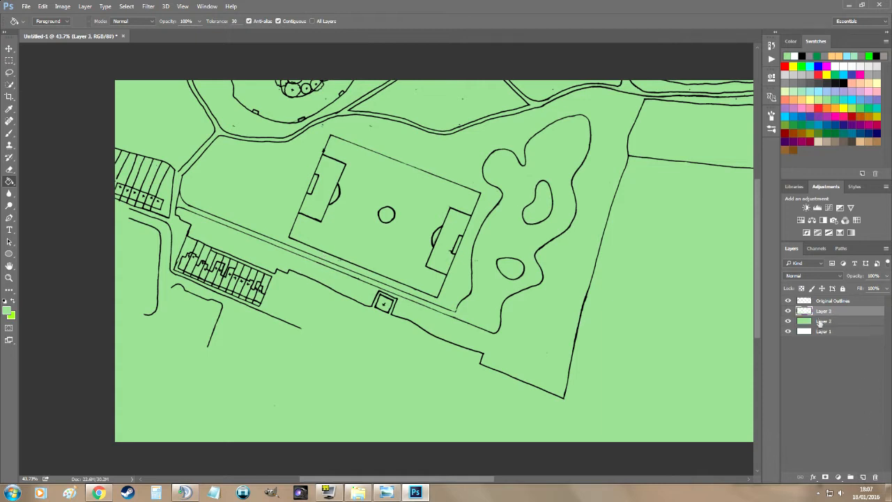
left_click_drag(826, 311, 826, 322)
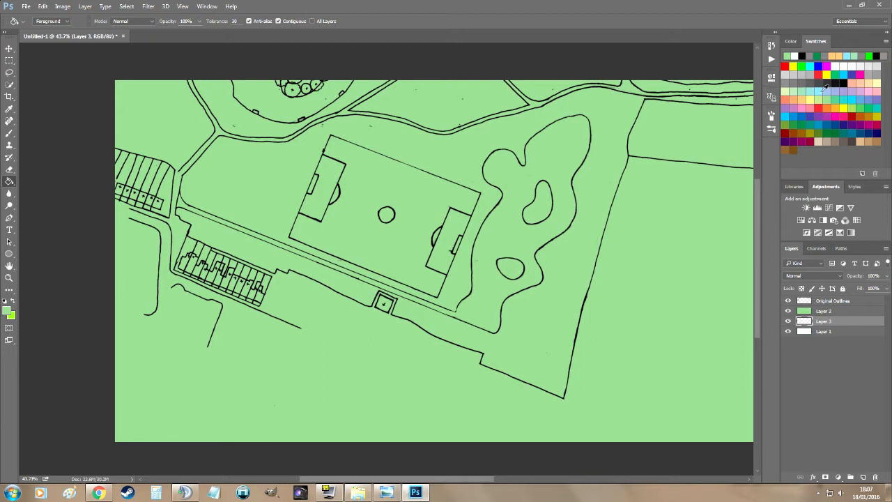
left_click(854, 94)
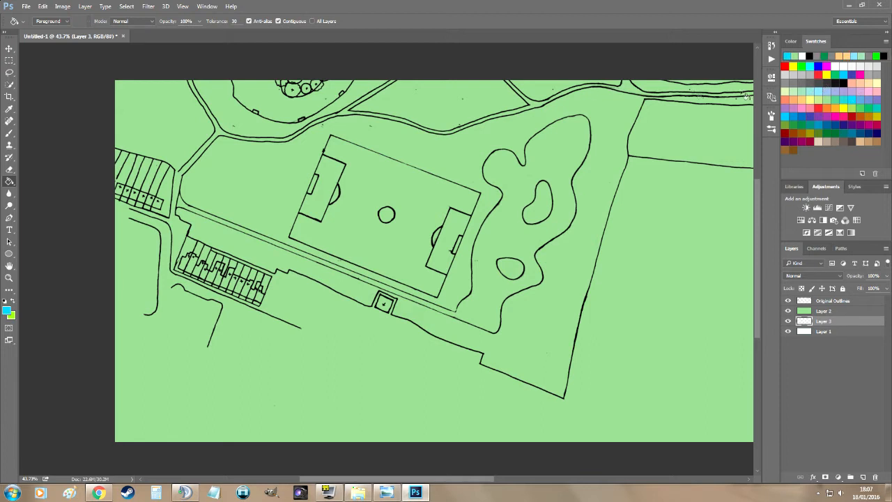
left_click(491, 135)
left_click_drag(788, 311, 788, 321)
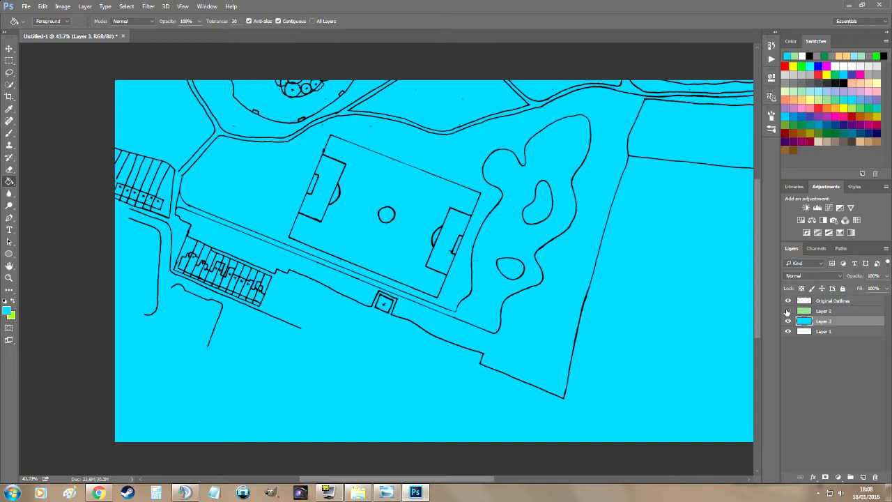
left_click(788, 311)
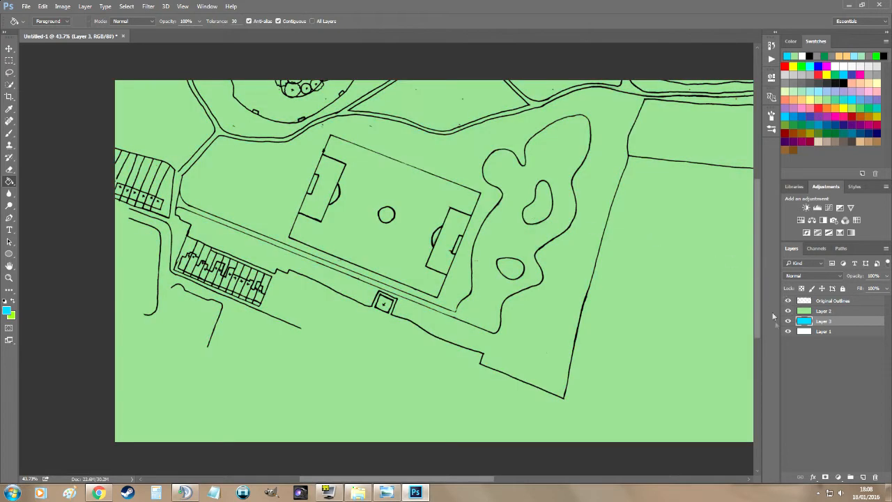
Select the three enclosed areas above the curving path with the Magic Wand on Layer 2, turn them blue and deselect.
left_click(814, 312)
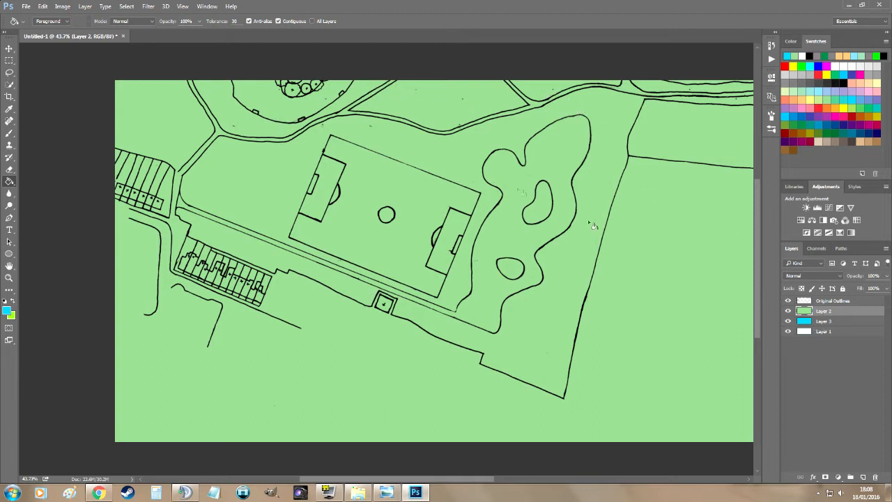
left_click(11, 86)
left_click(12, 89)
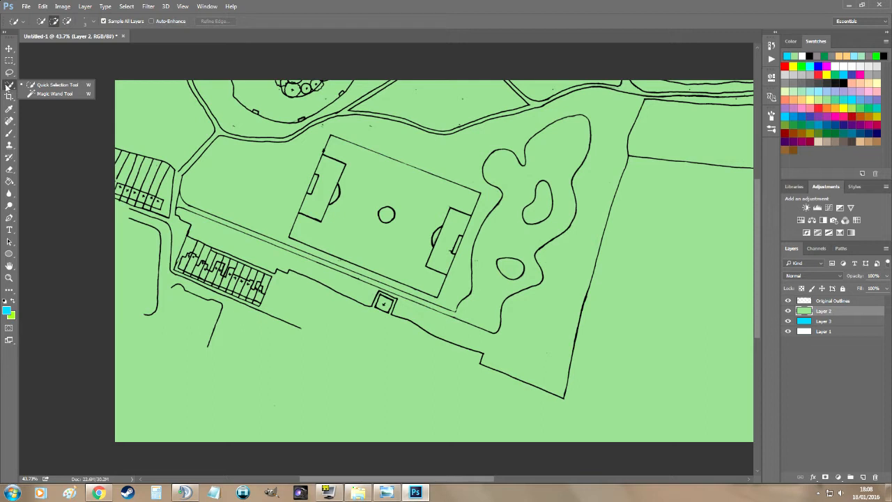
left_click(46, 94)
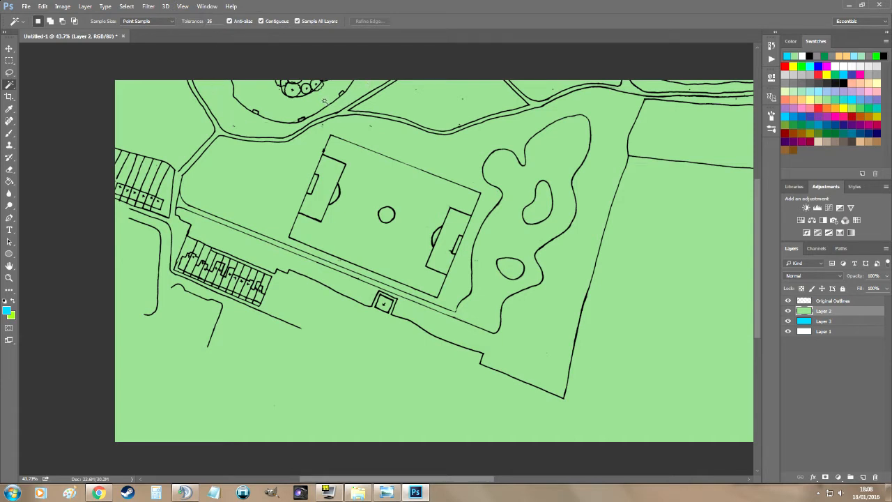
left_click(234, 109)
key("shift")
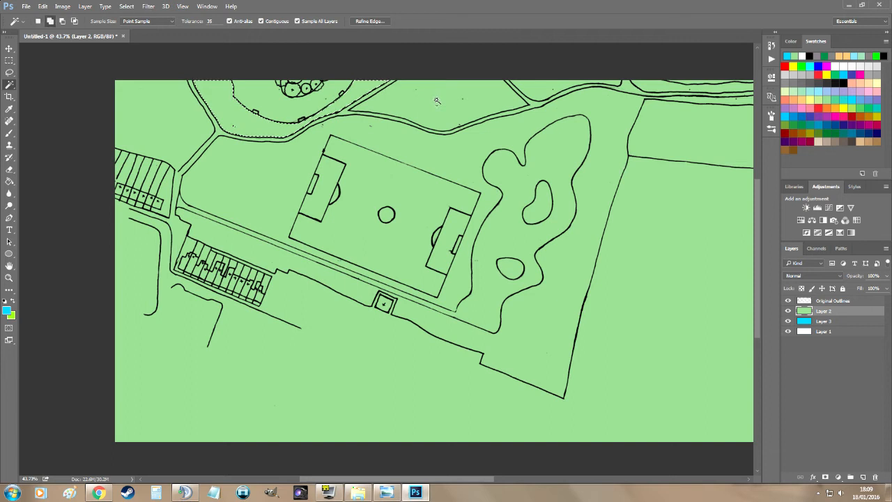
left_click(437, 101)
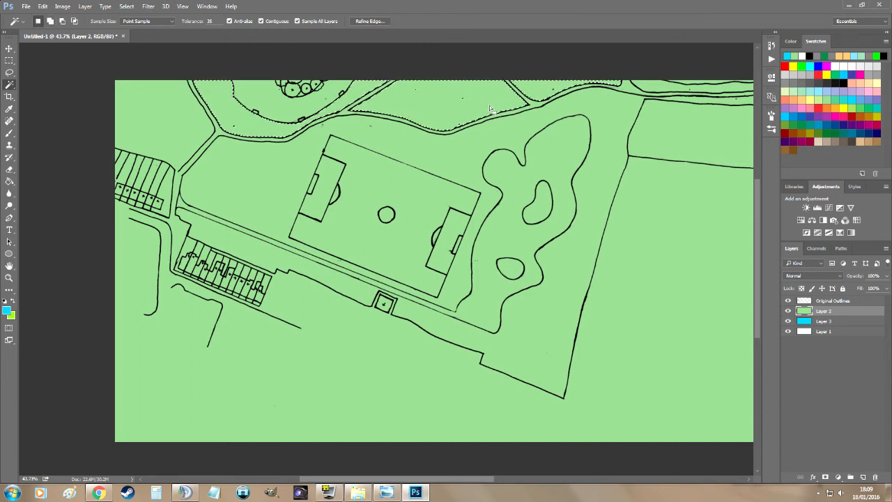
key("alt+BackSpace")
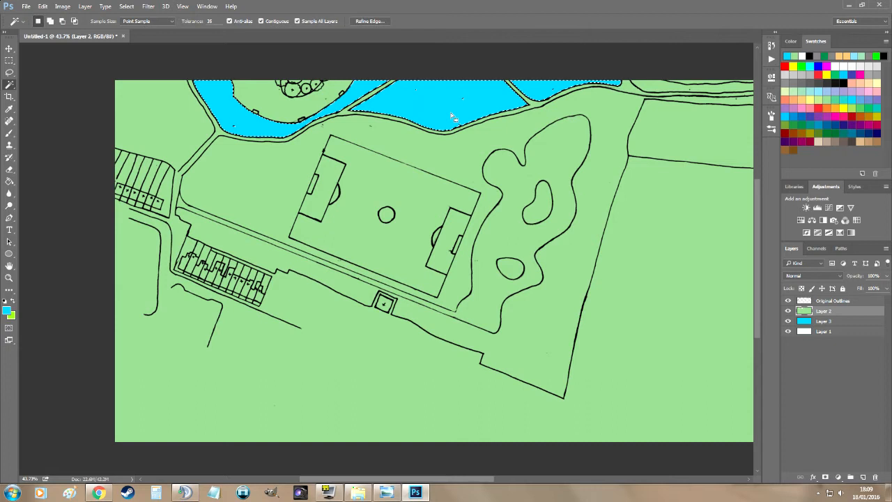
key("ctrl+d")
Set up a black brush 3 px in size for painting on the Original Outlines layer.
left_click(829, 302)
left_click(811, 56)
key("b")
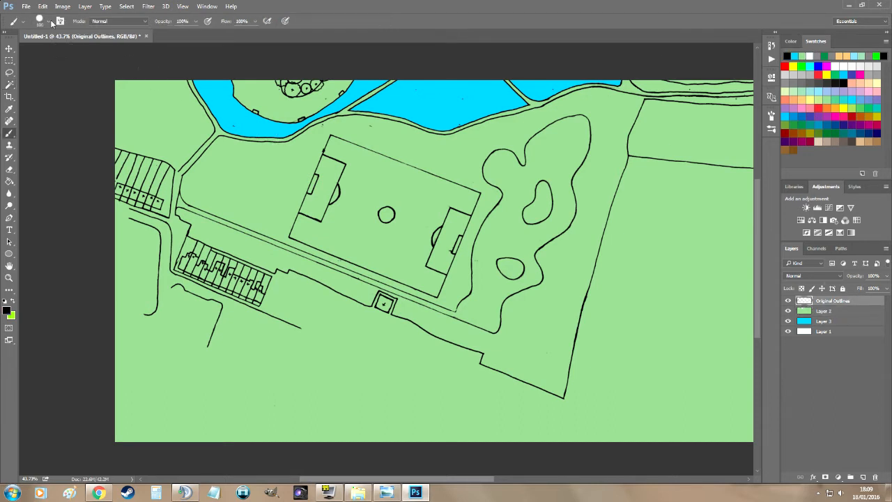
left_click(49, 22)
left_click_drag(99, 39, 78, 38)
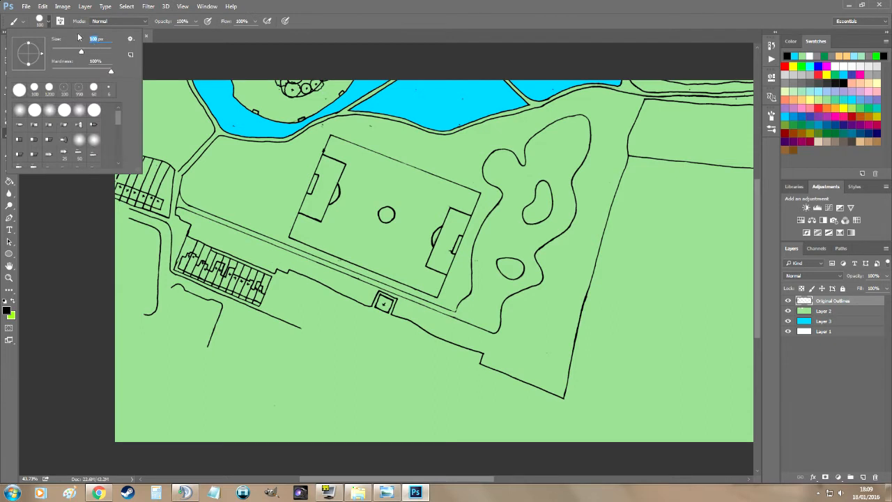
type("3")
key("Return")
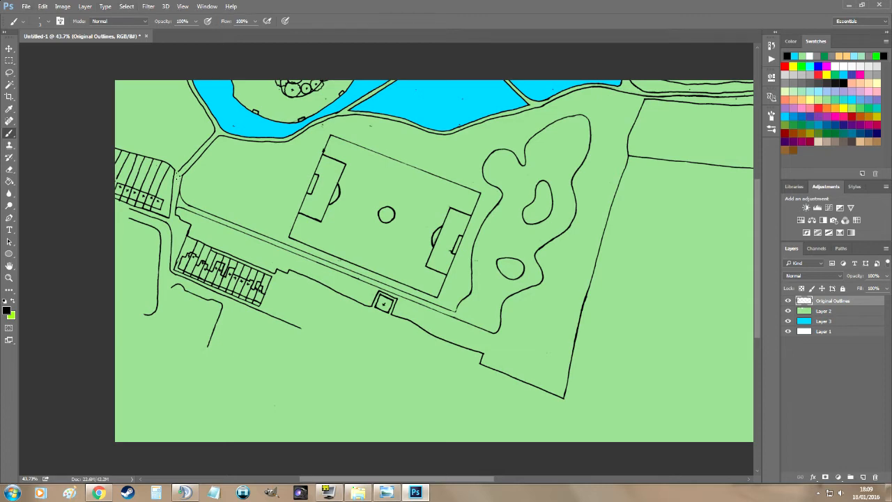
Close the gaps in the path outline beside the garden plots and the house row with short black brush lines.
scroll(177, 175, "up", 8)
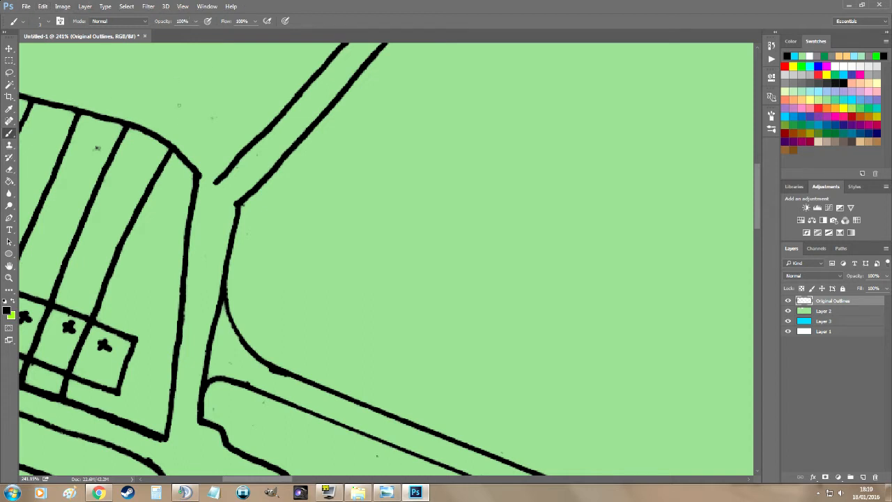
key("space")
mouse_move(214, 149)
left_mouse_down()
mouse_move(209, 135)
mouse_move(84, 140)
mouse_move(302, 179)
mouse_move(254, 155)
left_mouse_up()
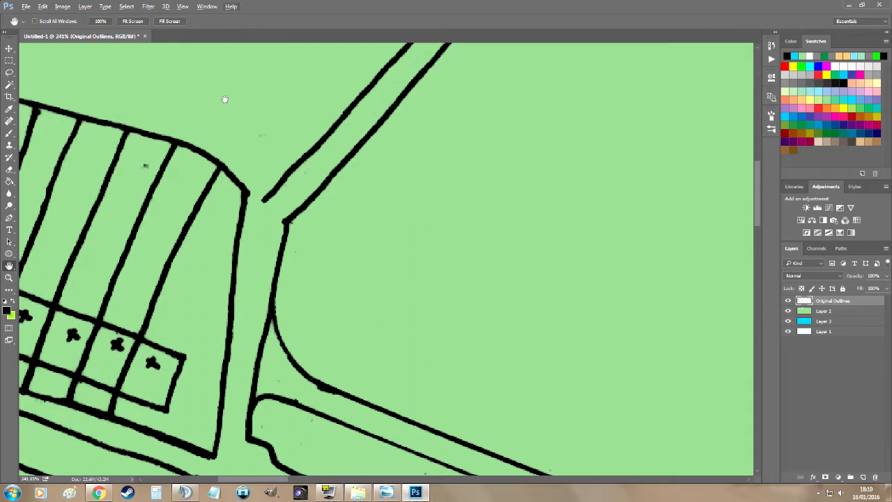
key("b")
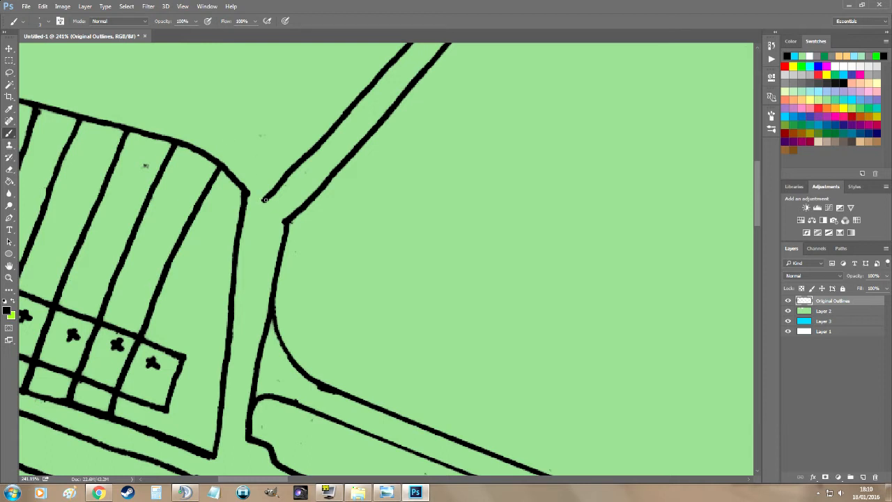
left_click_drag(263, 199, 209, 138)
key("ctrl+z")
left_click(246, 194, "shift")
scroll(275, 210, "down", 5)
scroll(226, 273, "down", 5)
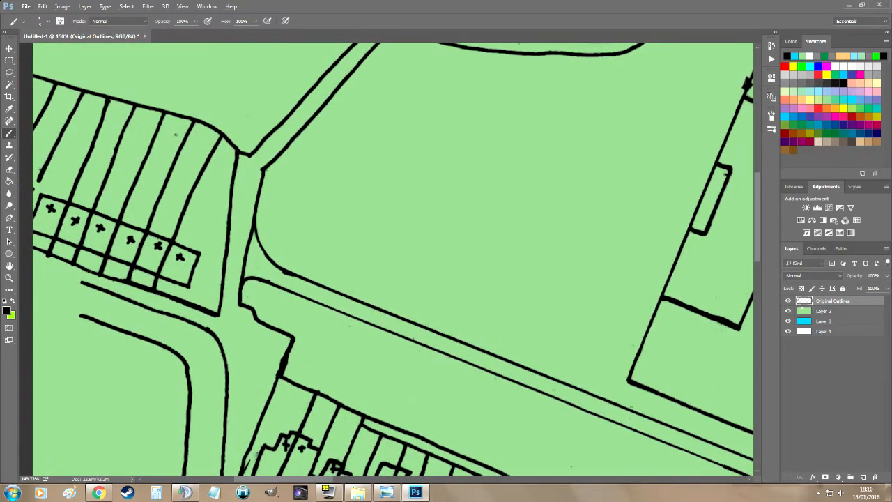
scroll(83, 282, "down", 5)
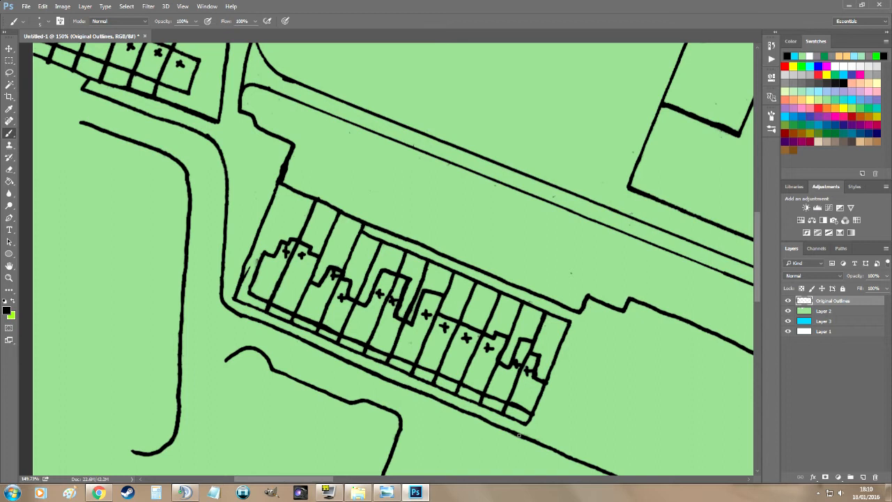
scroll(521, 311, "down", 4)
scroll(607, 275, "up", 3)
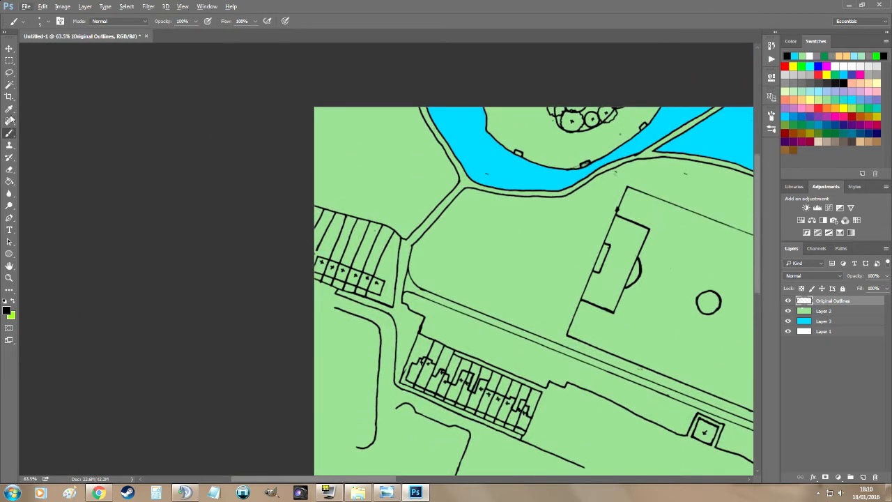
Select the enclosed path network running along the water and past the houses with the Magic Wand.
left_click(10, 85)
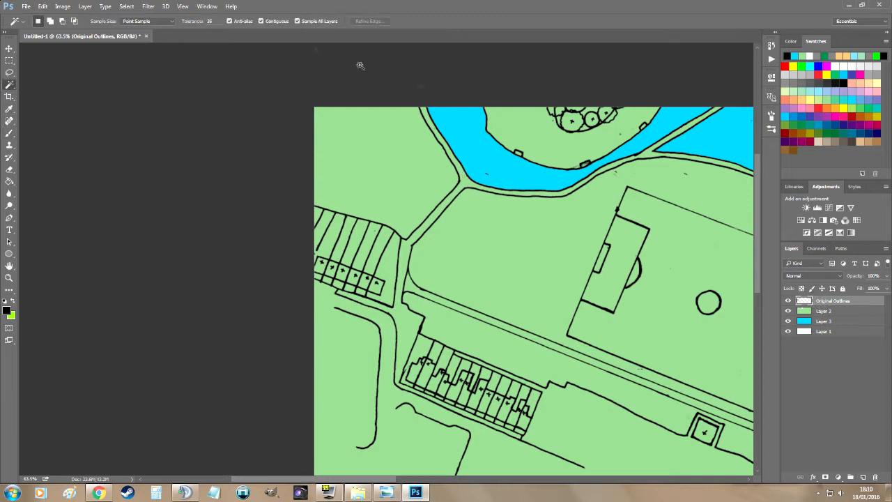
left_click(428, 117)
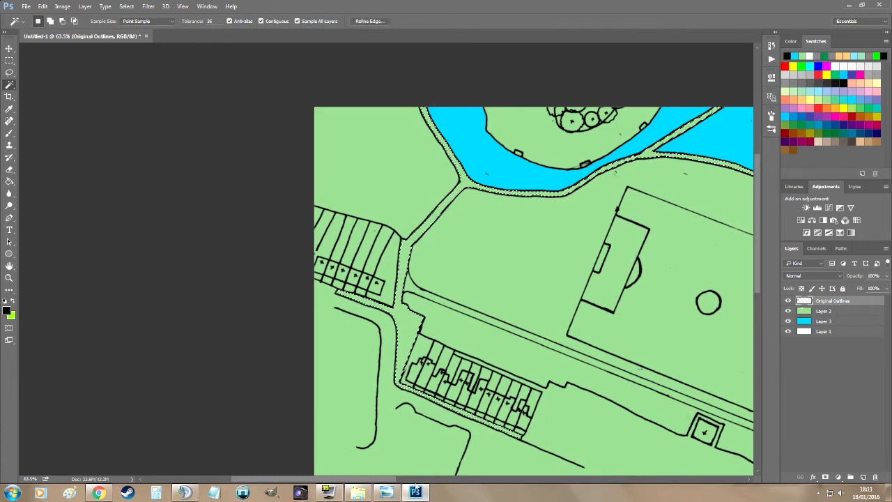
left_click_drag(392, 479, 413, 481)
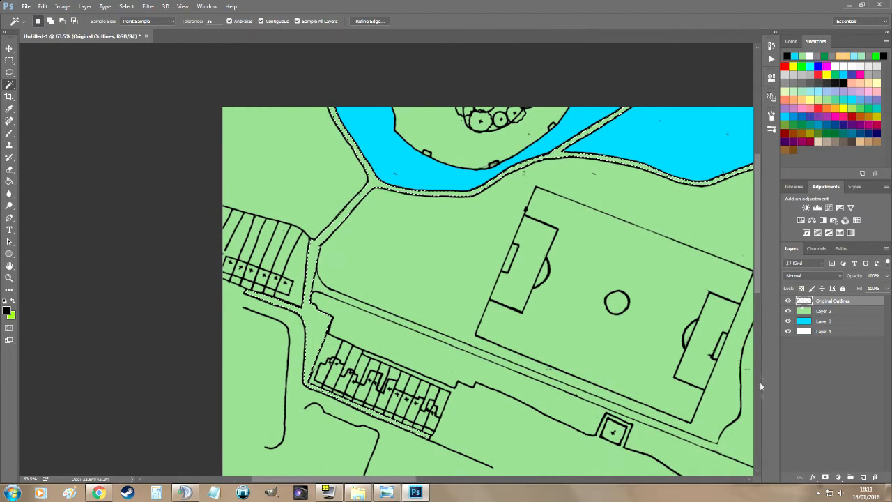
Add a new layer directly above the green Layer 2 and name it Paths.
left_click(830, 316)
left_click(862, 477)
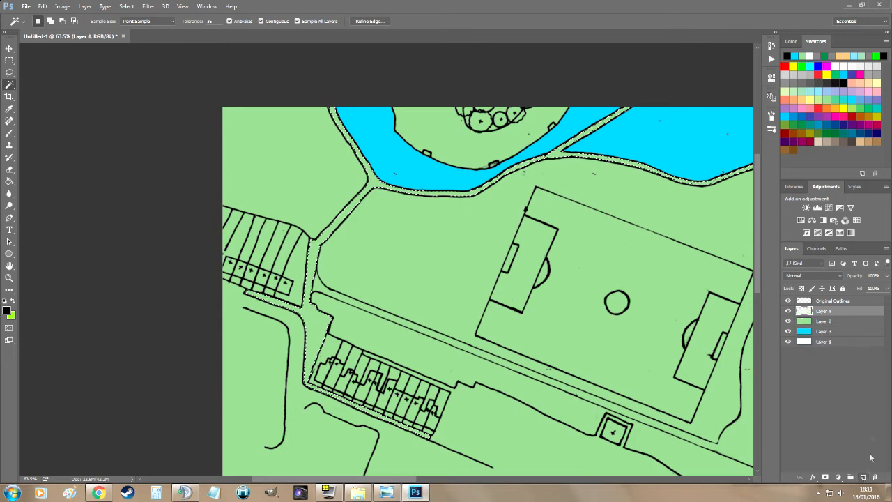
double_click(828, 311)
type("Paths")
key("Return")
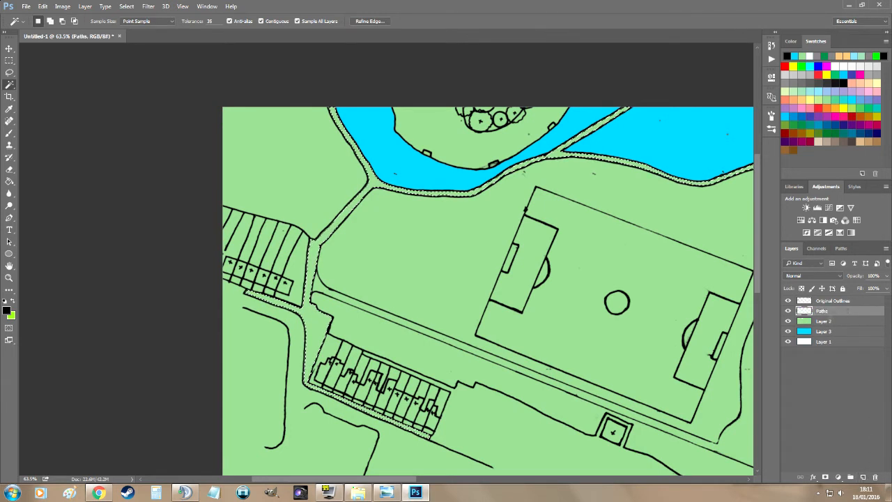
Fill the selected path network with orange-brown on the Paths layer using the Paint Bucket, and deselect.
left_click(834, 107)
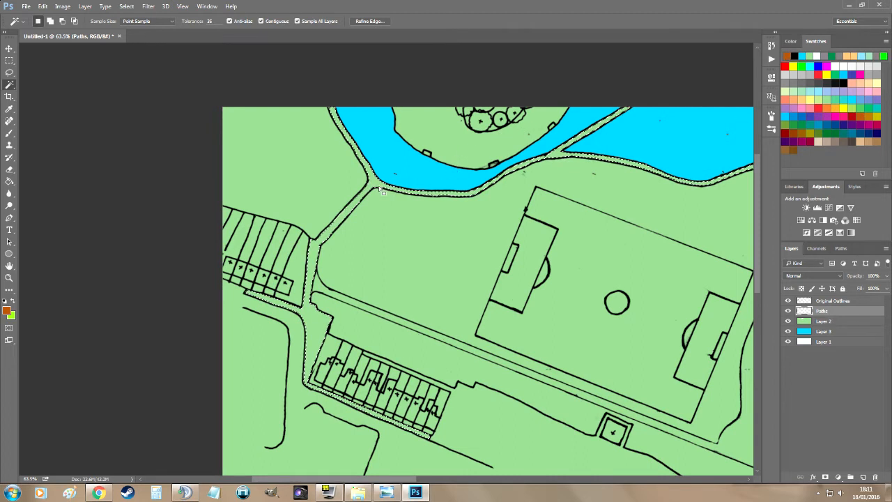
key("g")
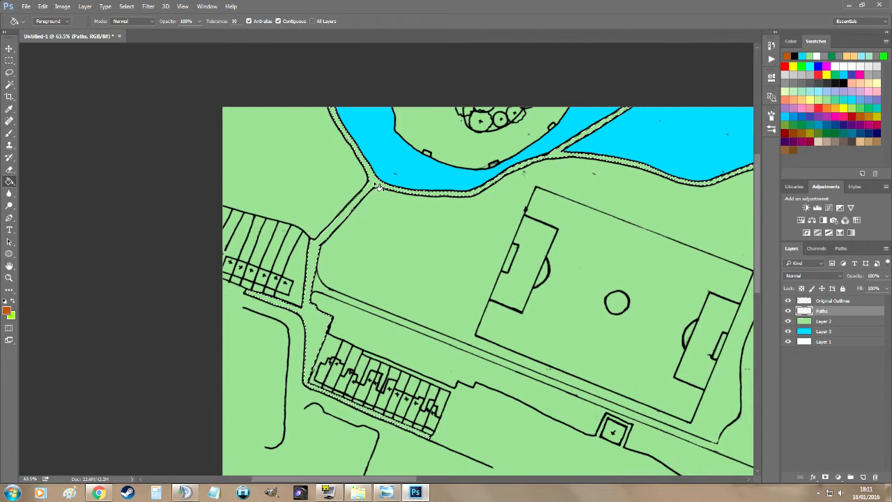
left_click(377, 187)
key("ctrl+d")
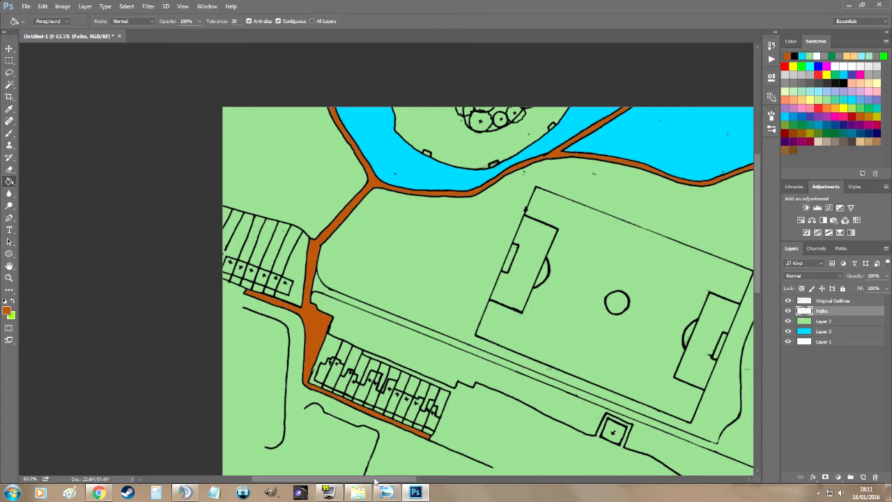
Examine the coloured map around the trees, the paths and the football pitch, up close and as a whole.
left_click_drag(375, 480, 422, 480)
scroll(266, 122, "up", 1)
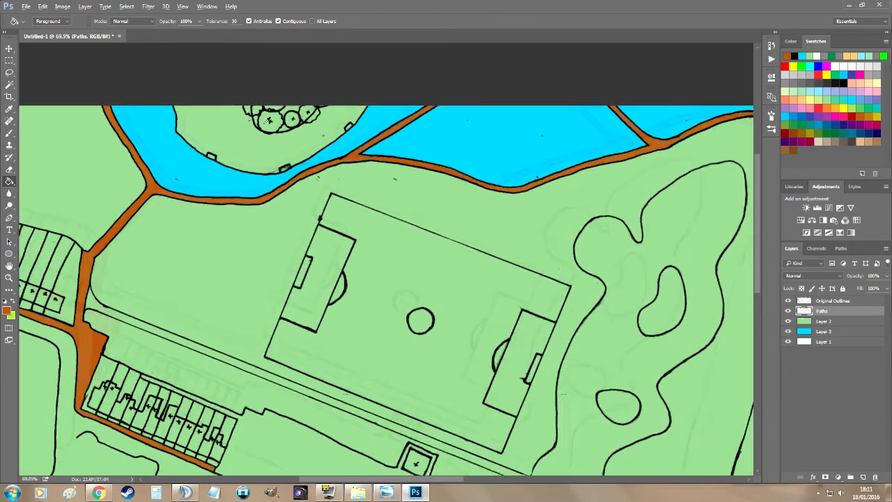
scroll(267, 120, "up", 13)
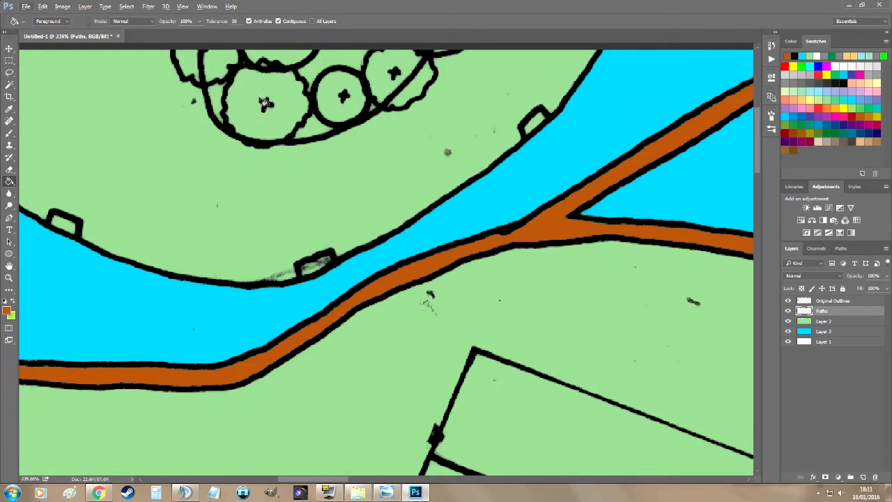
scroll(499, 252, "down", 10)
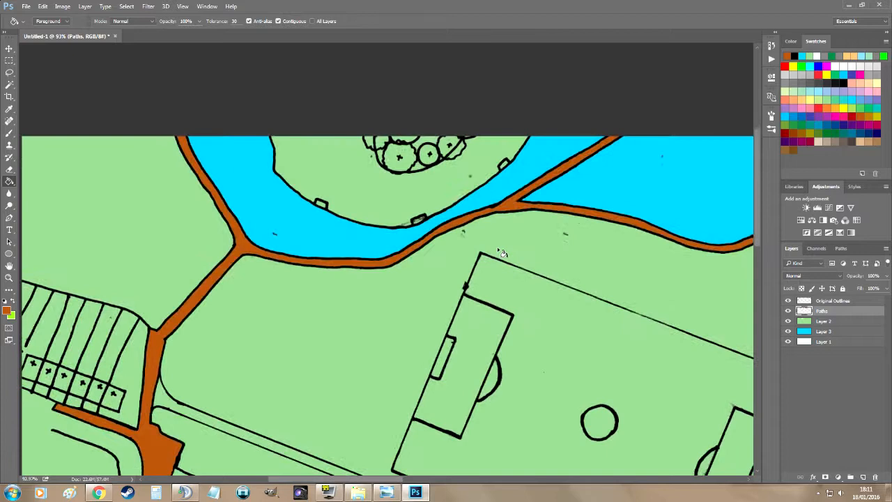
scroll(499, 252, "down", 3)
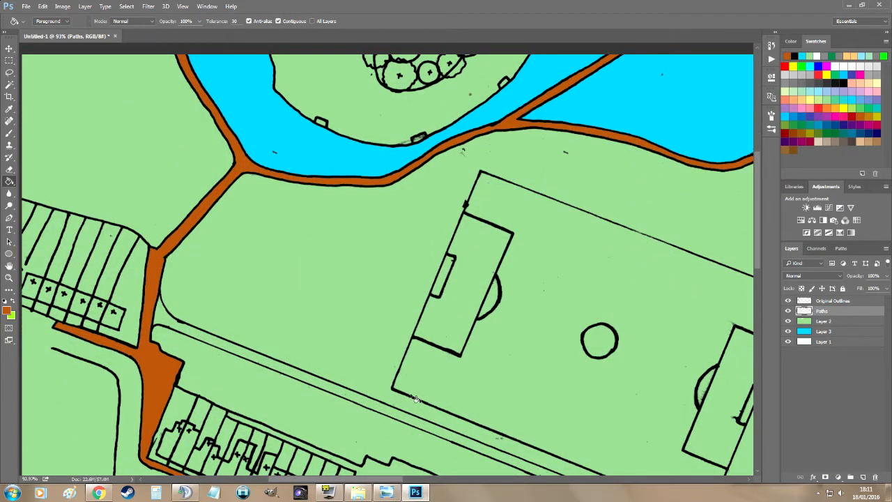
scroll(550, 279, "down", 6)
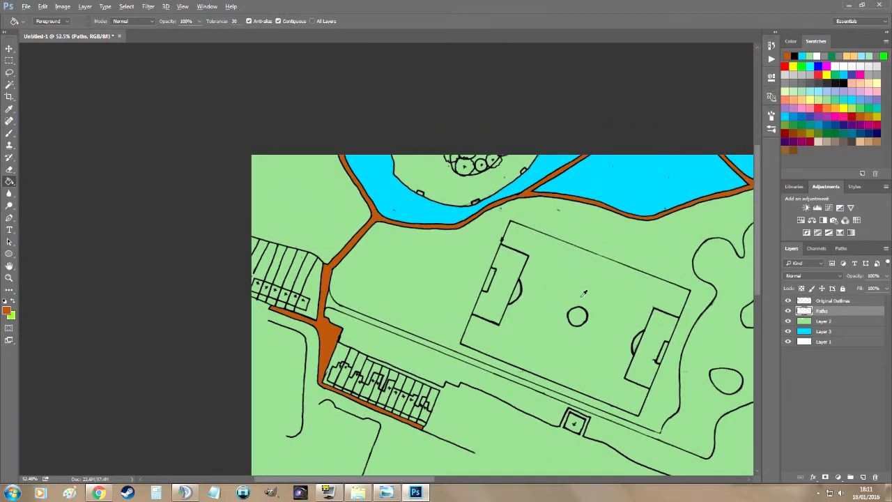
scroll(633, 334, "down", 2)
left_click_drag(417, 480, 436, 480)
scroll(493, 375, "up", 2)
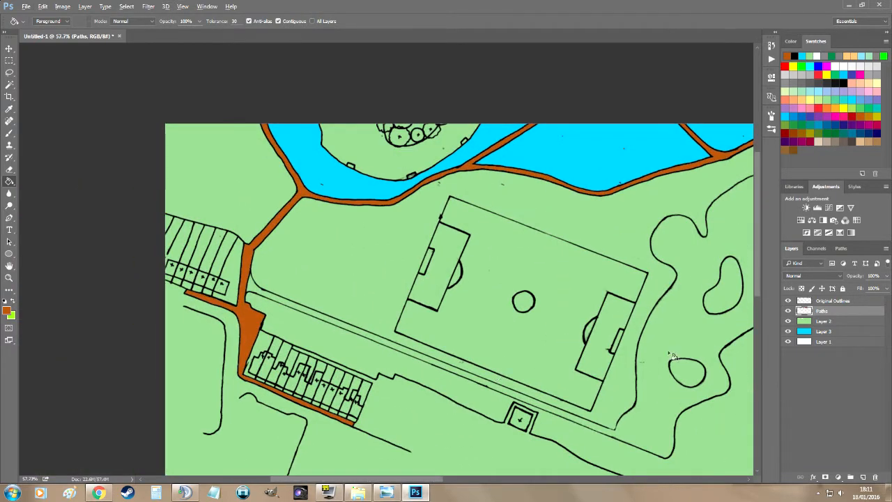
Create a new 4442 × 1777 px document, add an empty layer and delete the white Background layer.
left_click(26, 6)
left_click(32, 15)
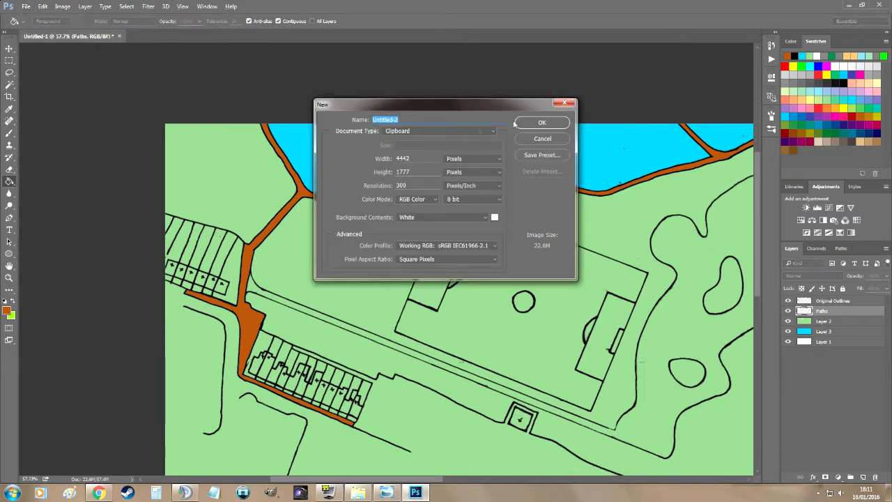
left_click(516, 123)
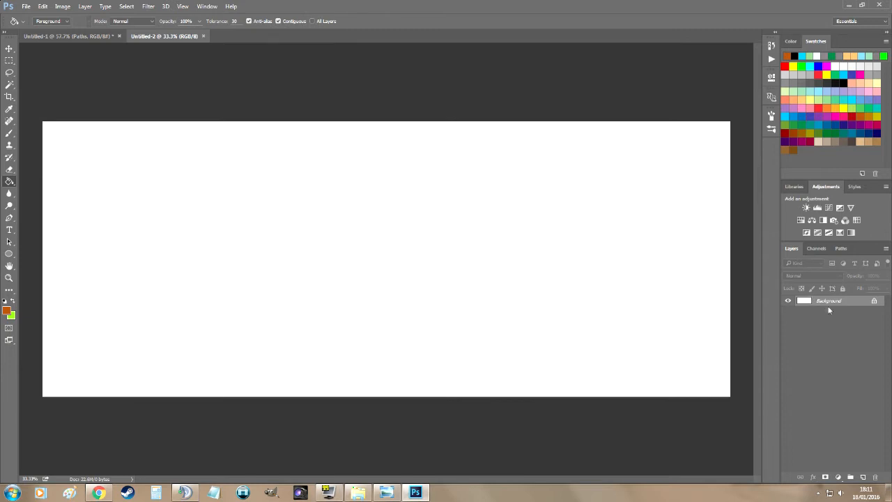
left_click(862, 478)
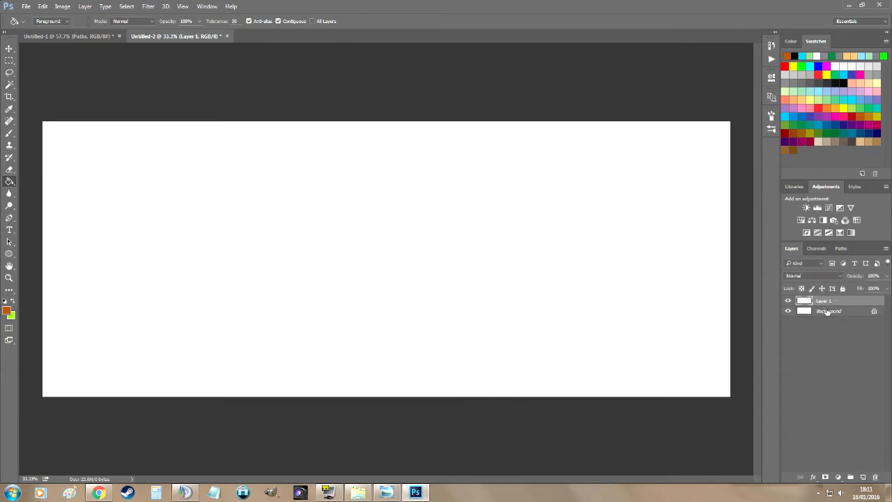
left_click(827, 313)
key("Delete")
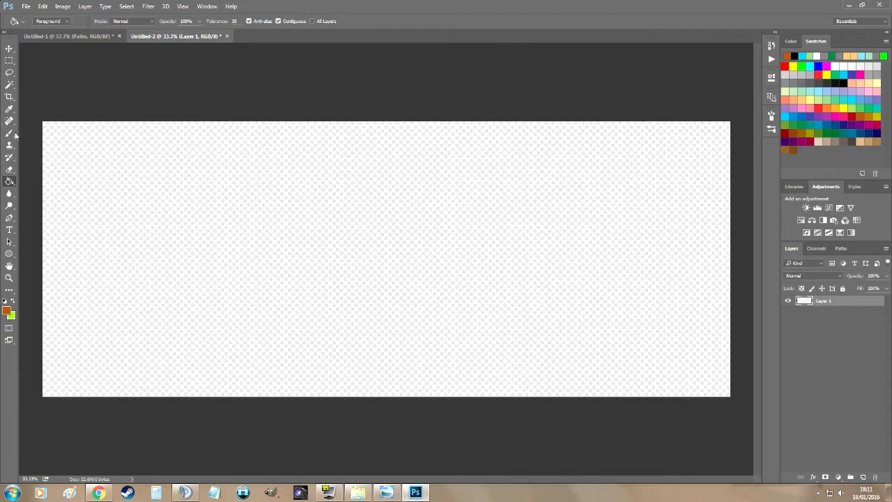
Crop both sides of the new canvas evenly to a narrow portrait format.
left_click(10, 96)
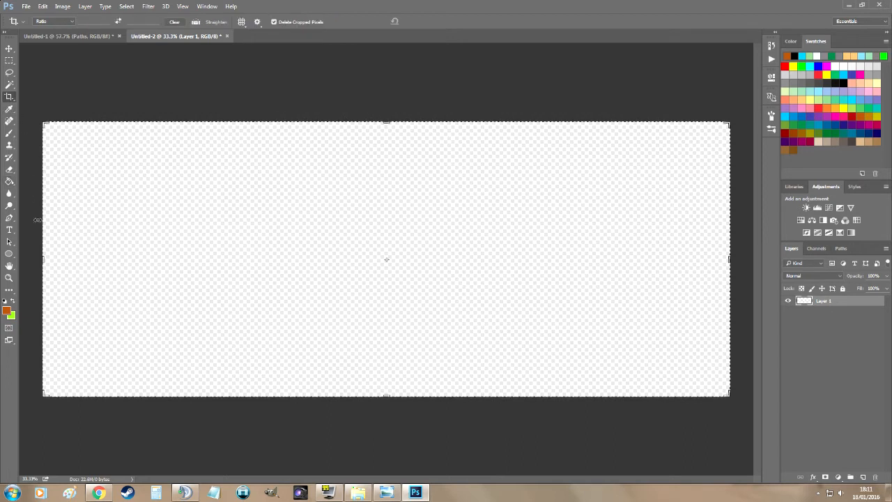
left_click_drag(82, 266, 275, 259)
left_click(426, 21)
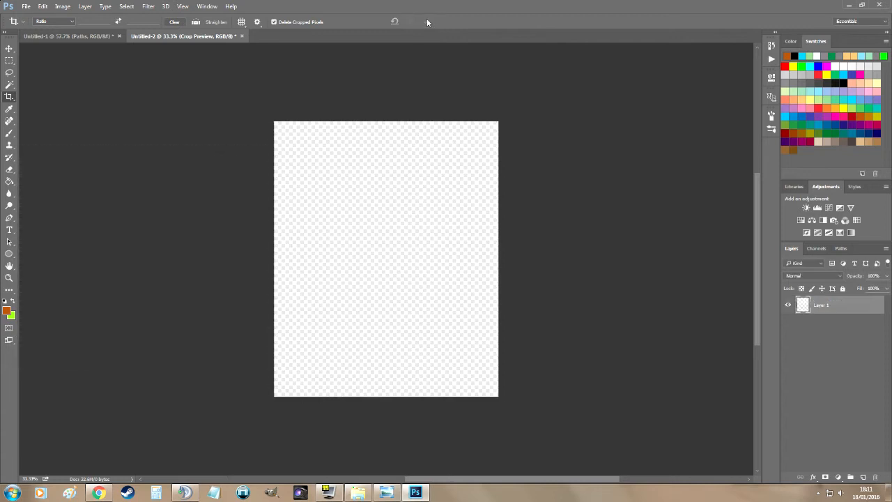
Paint a rough closed black circle with a dot at its centre, using an enlarged hard round brush.
key("b")
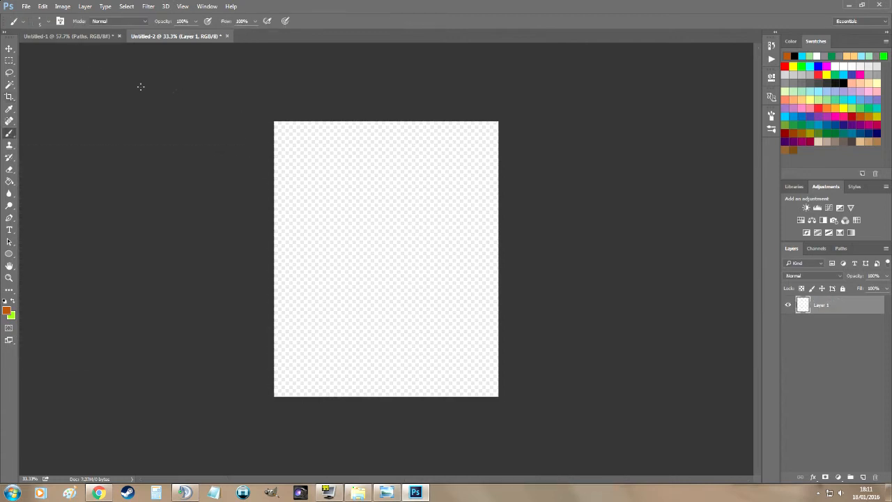
left_click(40, 21)
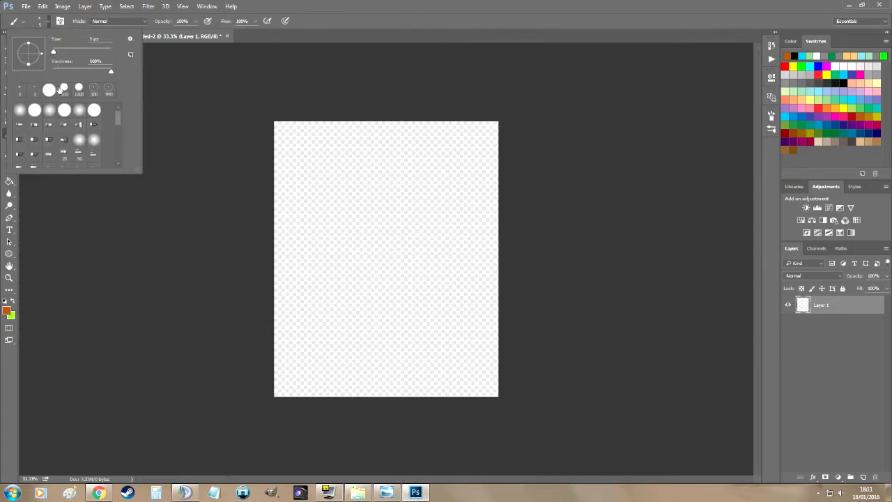
left_click_drag(55, 54, 60, 54)
key("Return")
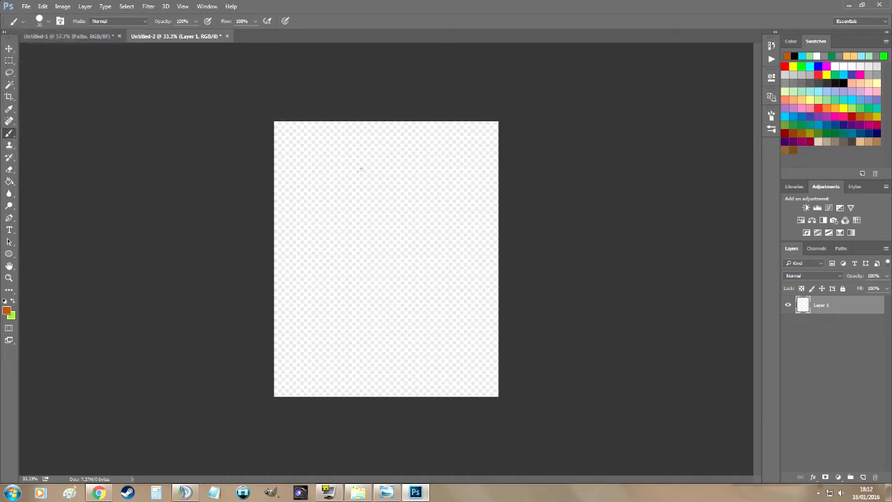
left_click(793, 56)
mouse_move(379, 178)
left_mouse_down()
mouse_move(325, 211)
mouse_move(315, 297)
mouse_move(323, 314)
mouse_move(380, 335)
mouse_move(431, 326)
mouse_move(448, 301)
mouse_move(455, 263)
mouse_move(456, 218)
mouse_move(381, 176)
left_mouse_up()
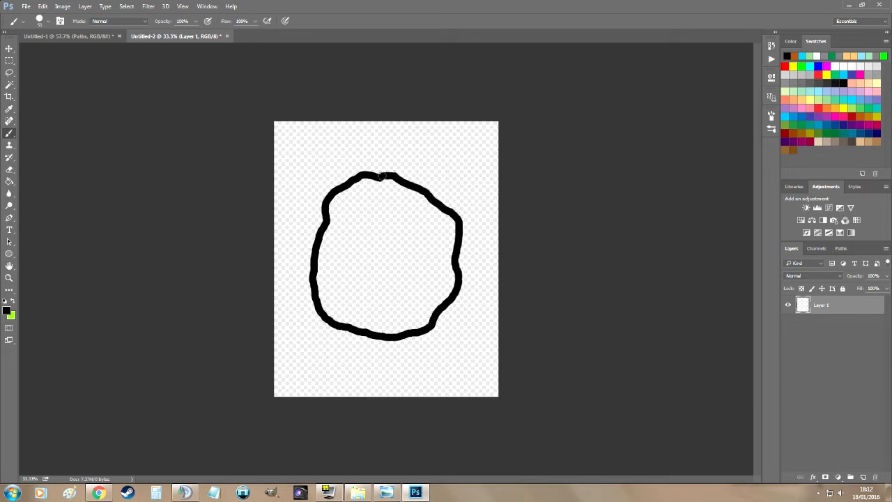
left_click(385, 251)
Select the black tree outline and its centre dot with the Quick Selection tool, leaving out the transparent surroundings.
left_click(9, 84)
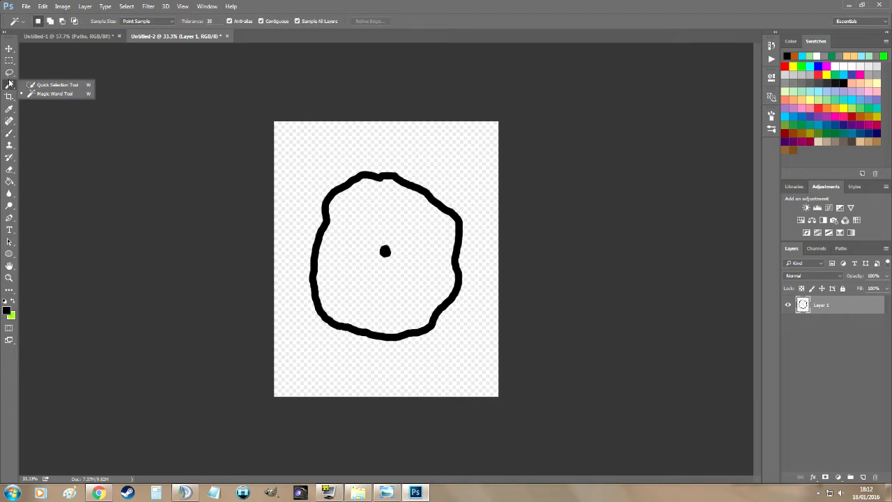
left_click(57, 85)
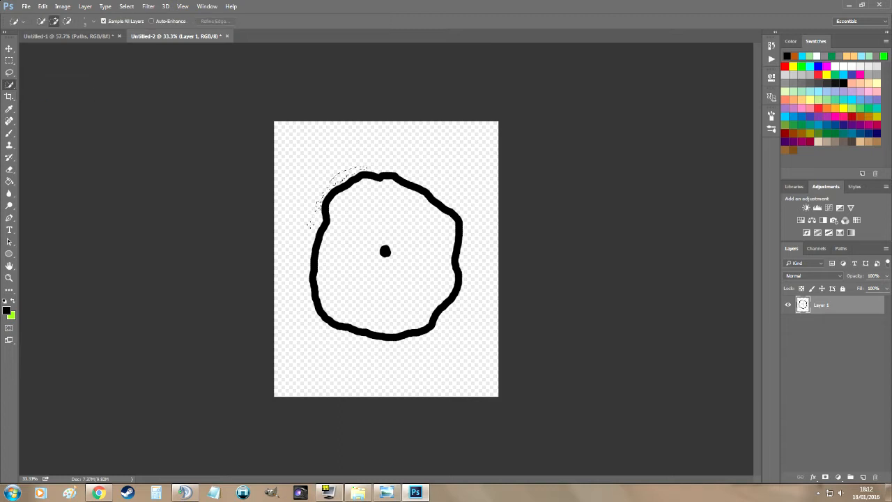
mouse_move(308, 284)
left_mouse_down()
mouse_move(344, 326)
mouse_move(466, 296)
mouse_move(441, 235)
mouse_move(381, 226)
mouse_move(372, 260)
mouse_move(399, 246)
mouse_move(392, 219)
left_mouse_up()
scroll(386, 248, "up", 5)
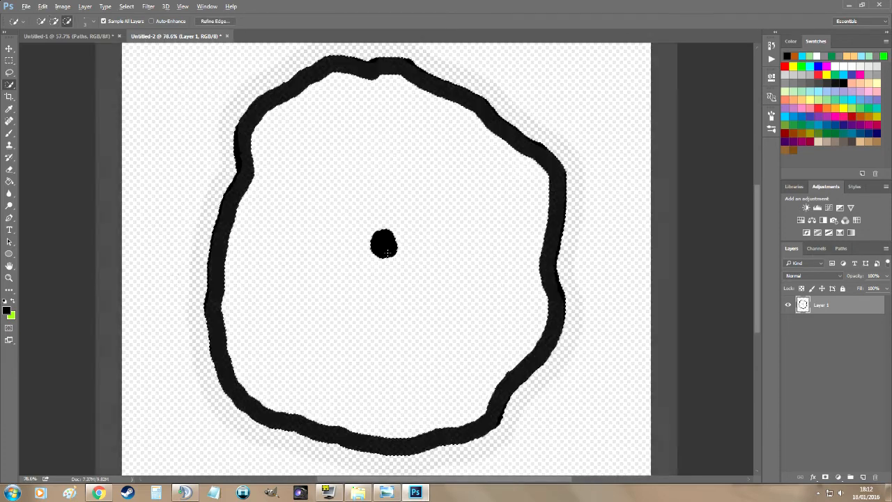
scroll(387, 240, "up", 3)
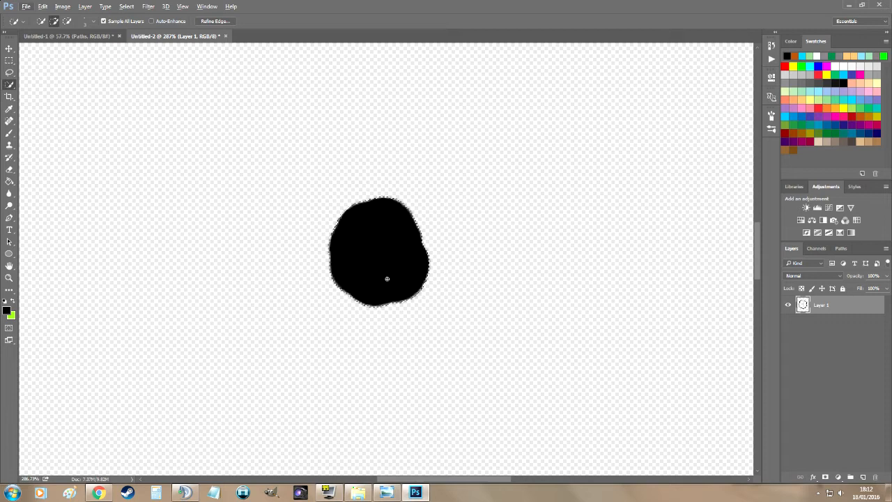
scroll(387, 278, "down", 5)
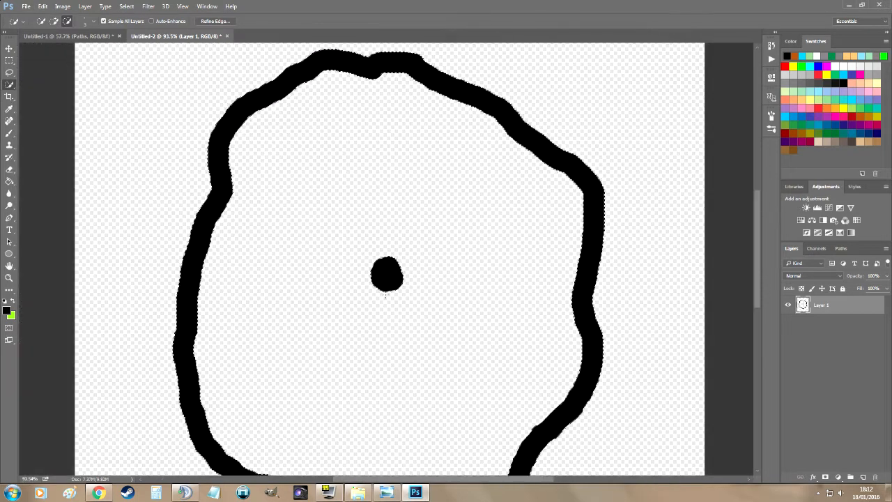
scroll(325, 258, "down", 1)
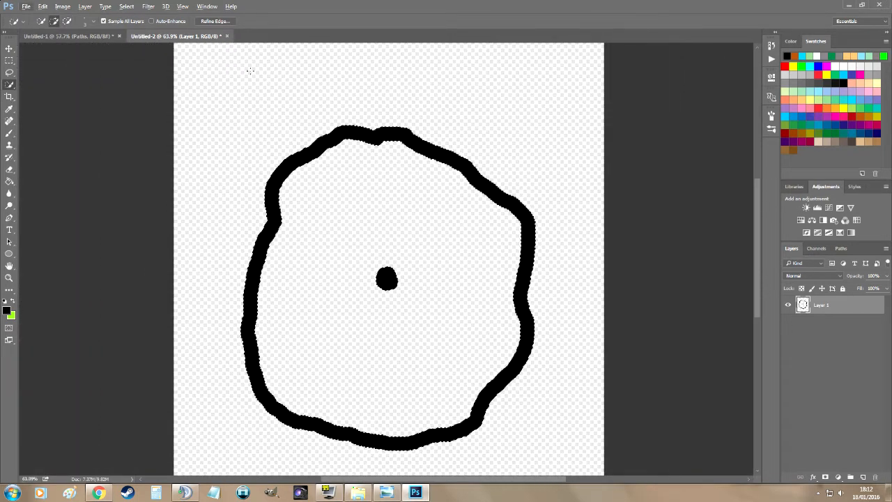
Define the selected tree symbol as a brush preset named Tree3 and clear the selection.
left_click(43, 6)
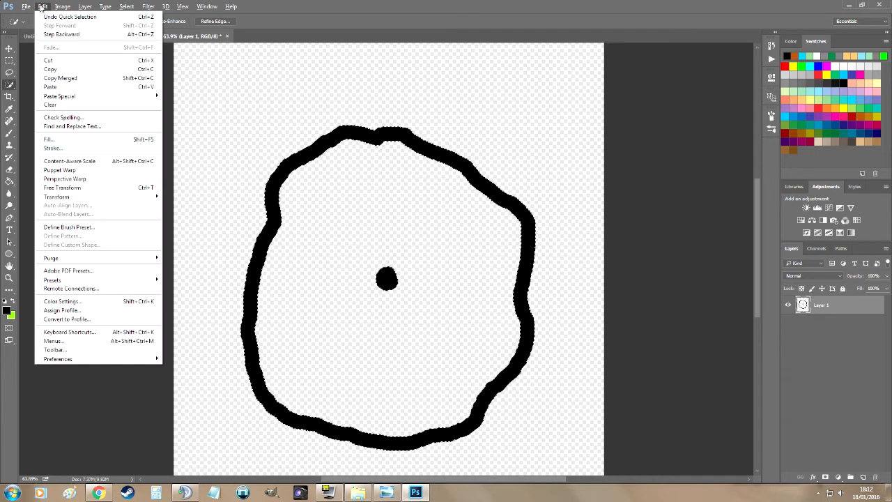
left_click(71, 230)
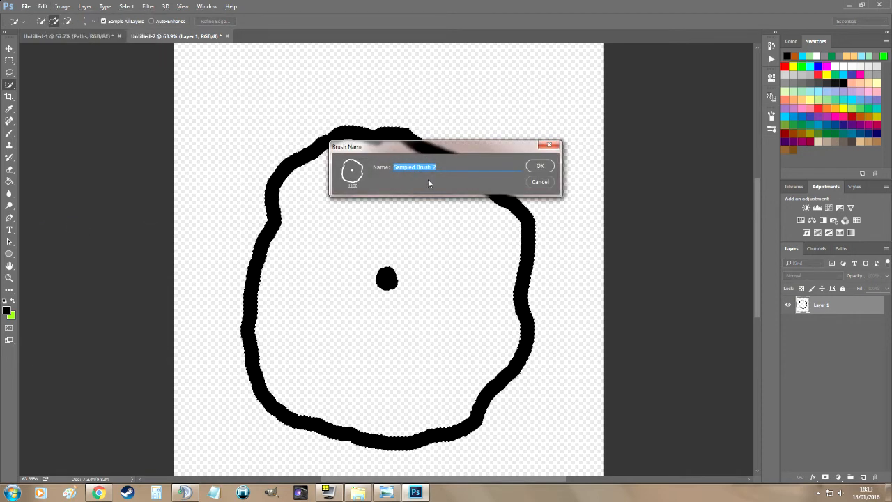
type("Tree")
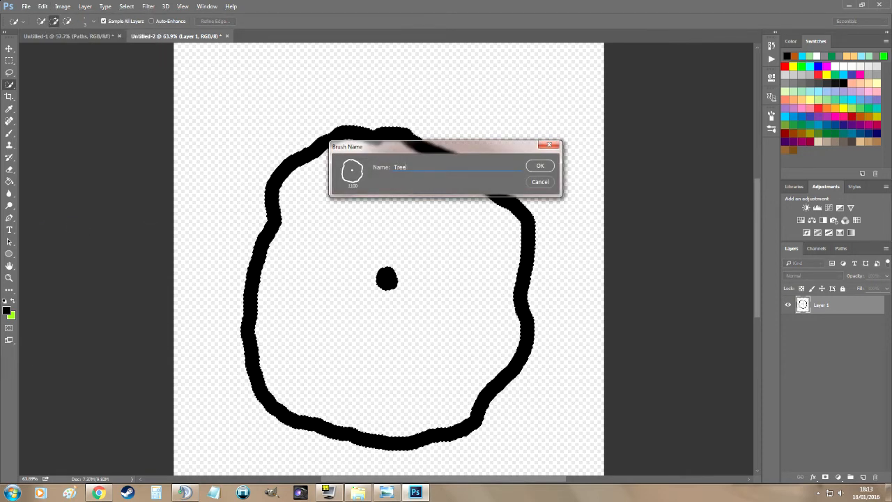
type("3")
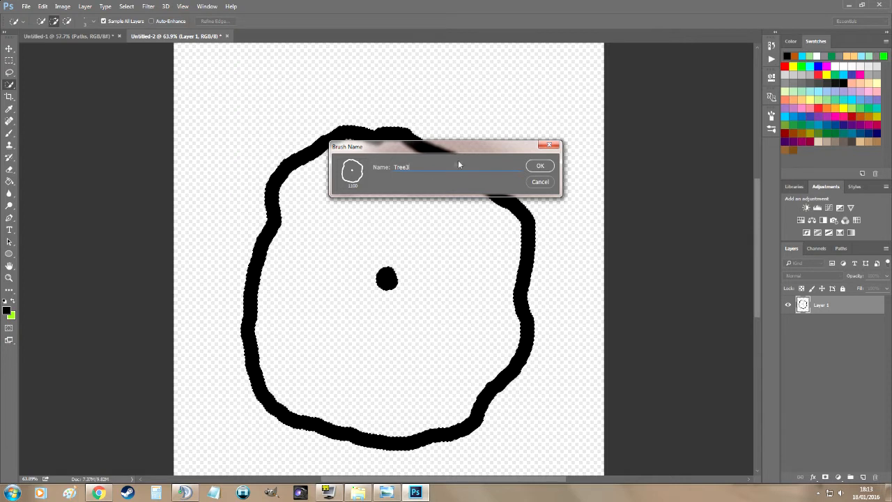
left_click(540, 166)
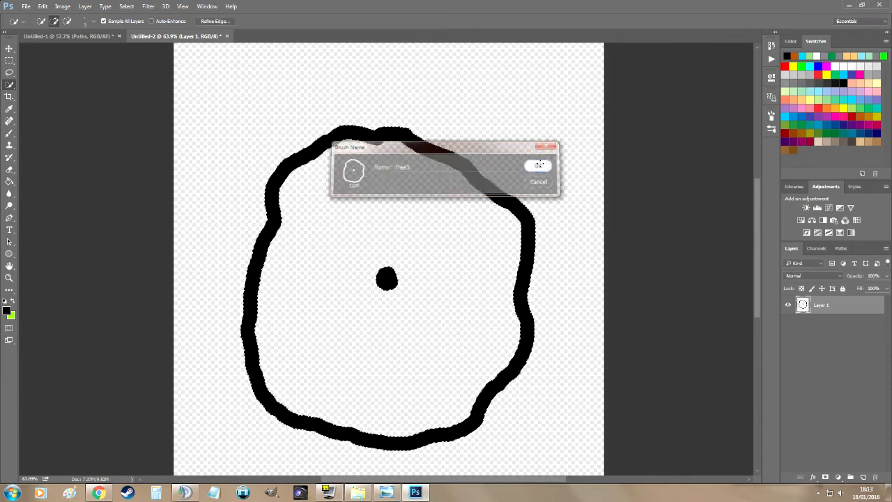
key("ctrl+d")
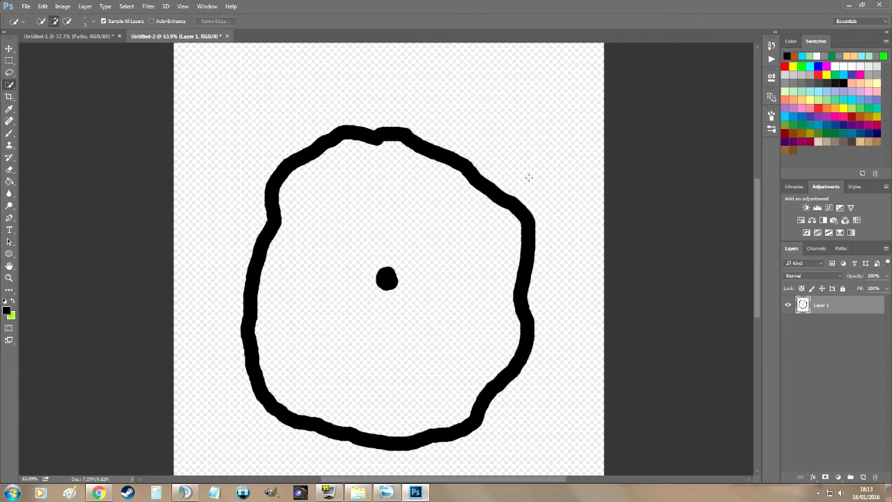
In the map document, add a new layer above Paths and name it Tree Outlines.
left_click(69, 35)
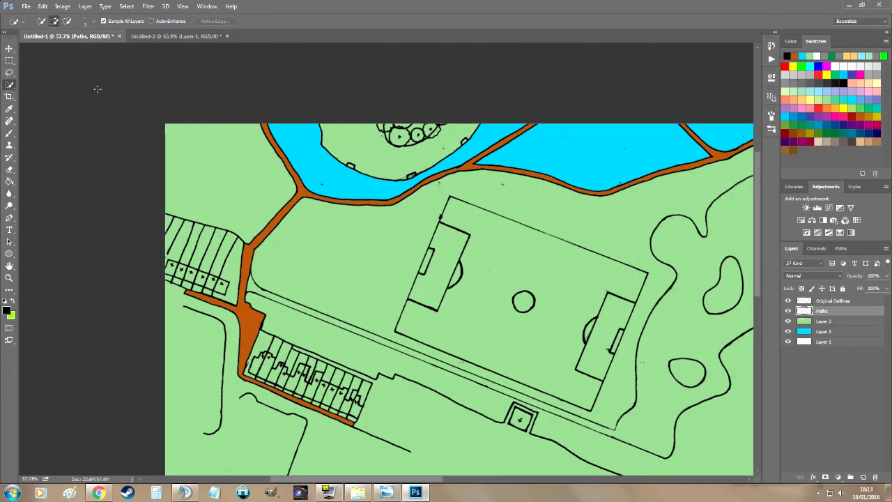
left_click(862, 477)
double_click(829, 314)
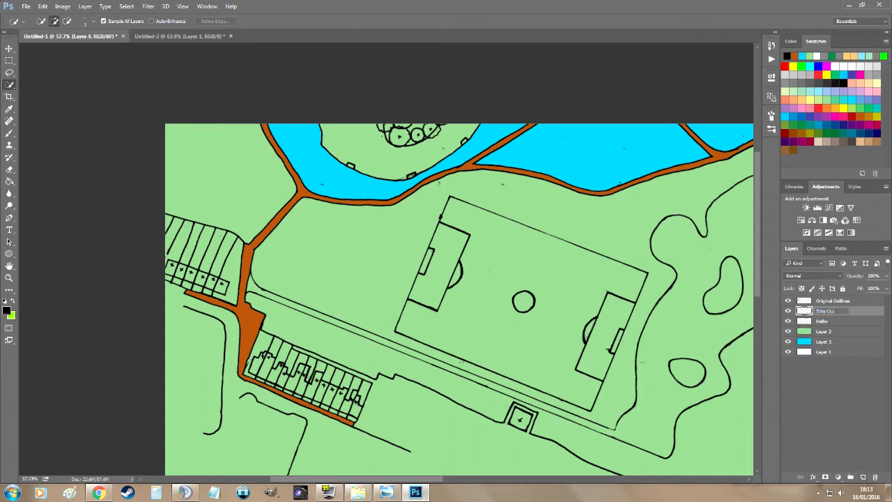
key("Return")
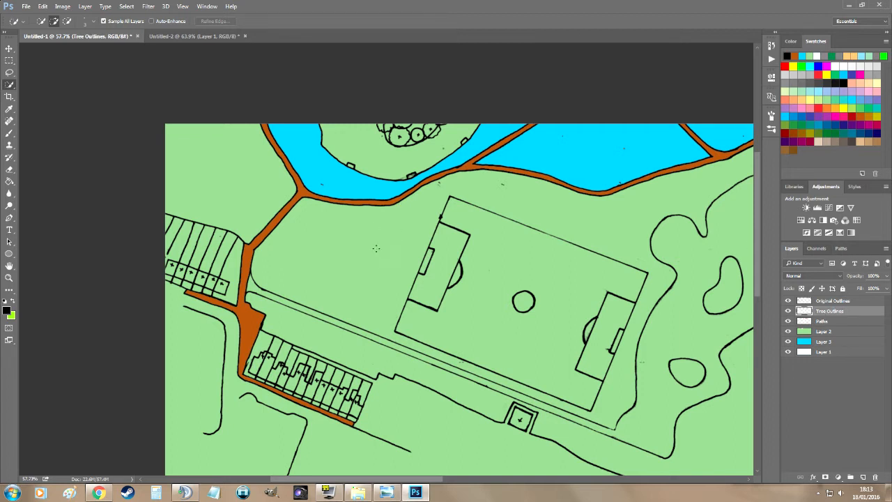
Reduce the tree brush to 60 px and stamp three black trees on the grass between the path junction and the football pitch.
key("b")
key("bracketright")
key("bracketright")
key("bracketright")
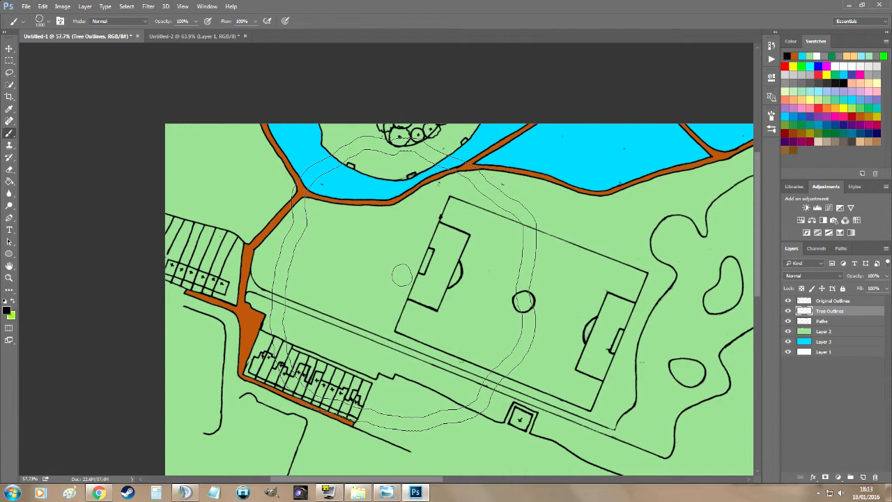
key("bracketleft")
key("bracketleft")
key("bracketleft")
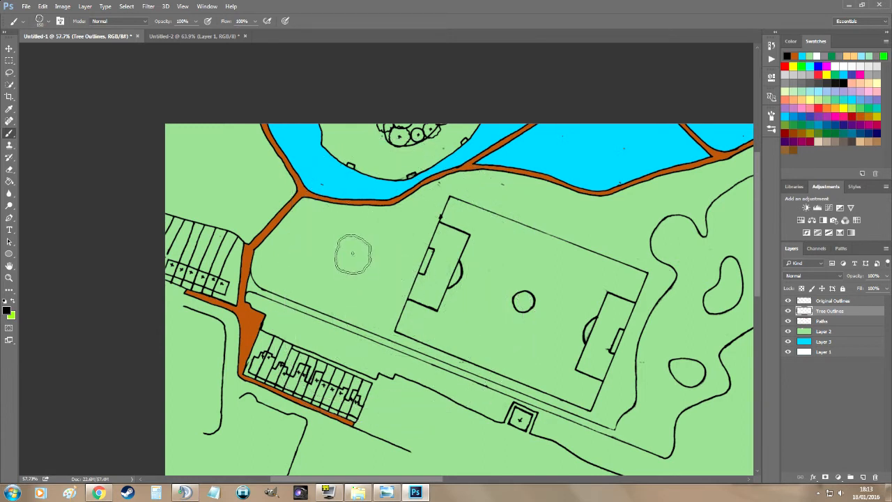
key("bracketleft")
key("bracketleft")
key("bracketleft")
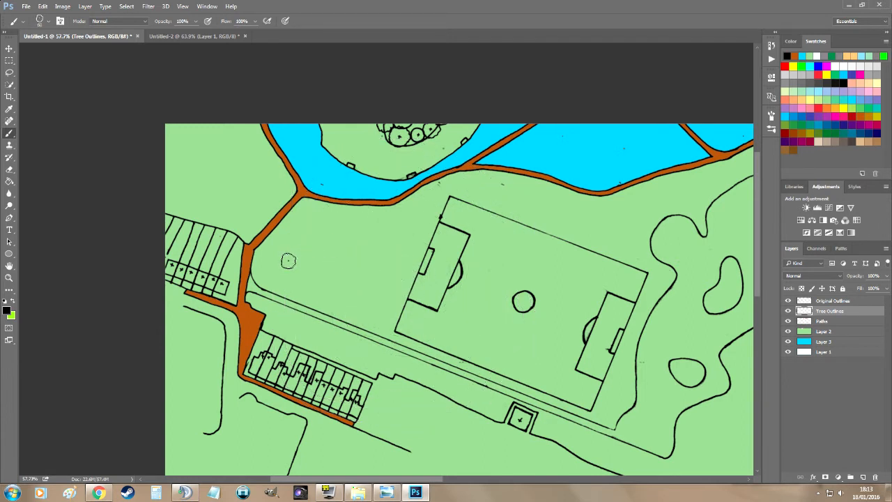
left_click(277, 277)
left_click(310, 292)
left_click(329, 299)
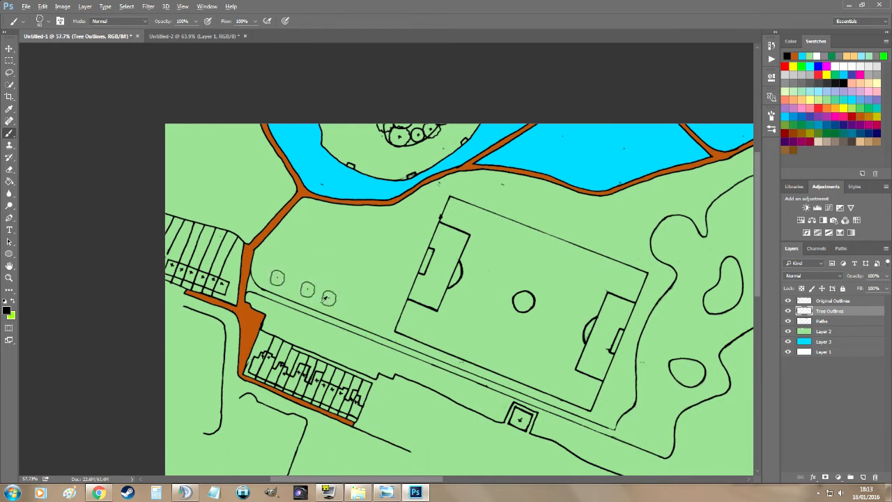
Rotate the tree brush tip and stamp a tree between the first two trees of the row.
scroll(316, 301, "up", 2)
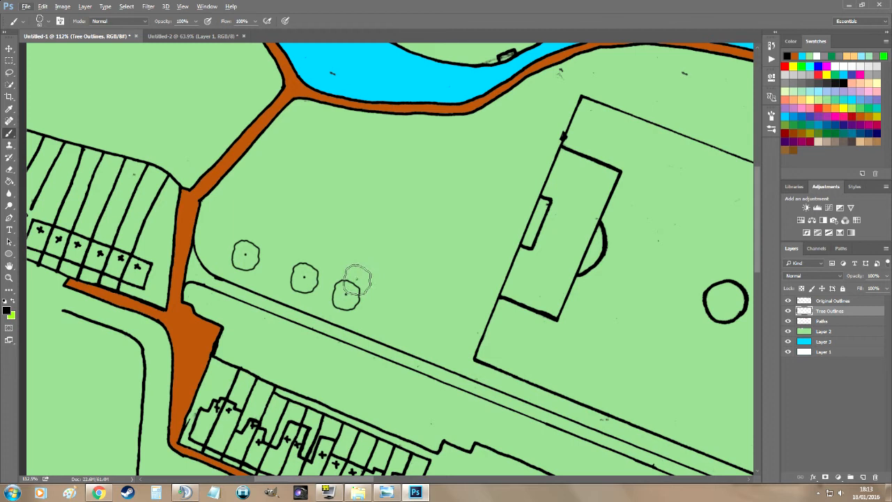
left_click(50, 22)
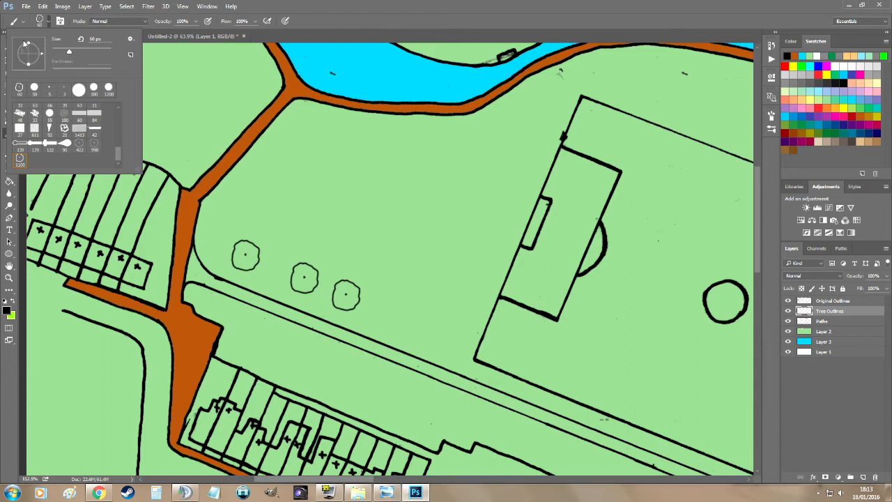
mouse_move(41, 56)
left_mouse_down()
mouse_move(29, 71)
mouse_move(13, 63)
left_mouse_up()
left_click(272, 273)
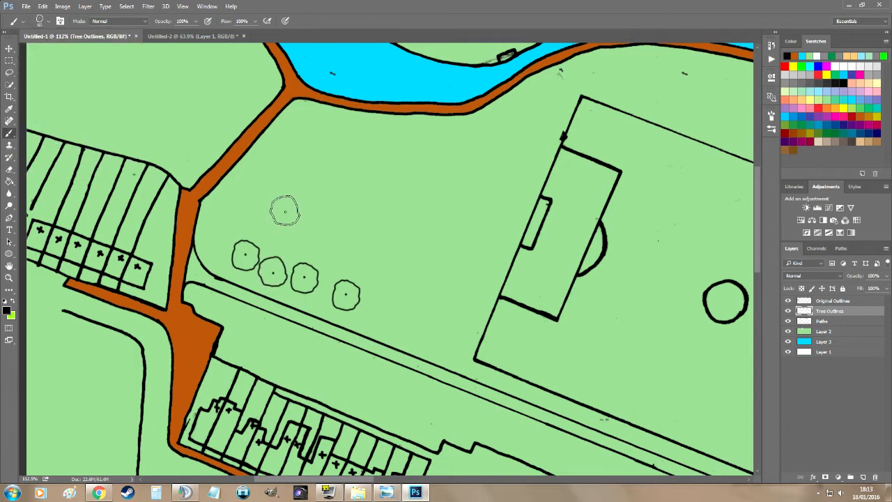
Rotate the tree brush tip again and stamp two more trees, above and beside the last tree of the row.
left_click(47, 21)
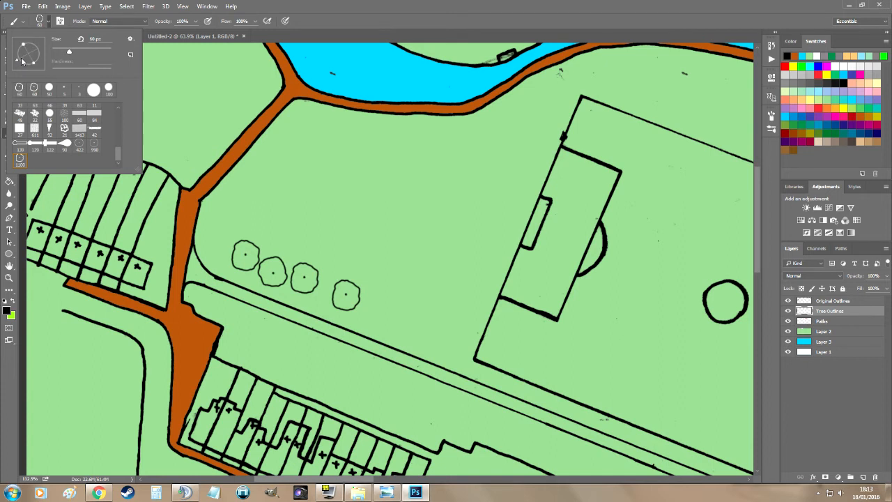
left_click_drag(18, 61, 24, 56)
key("Return")
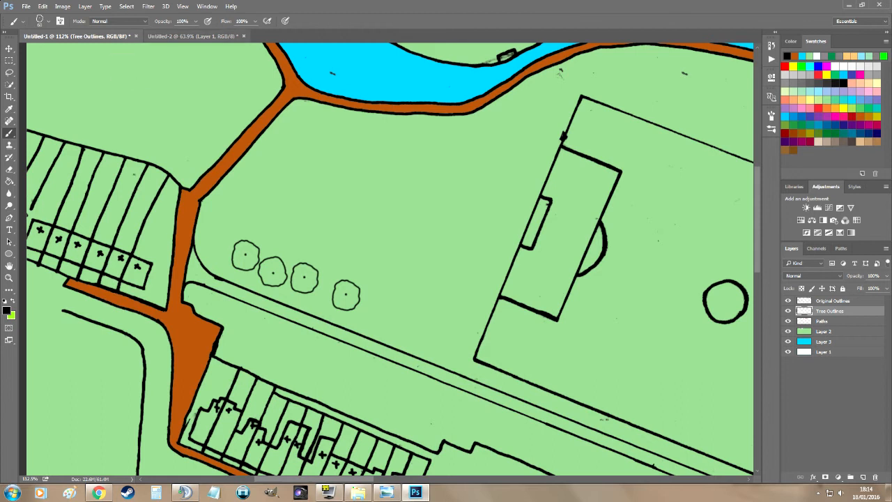
left_click(337, 262)
left_click(383, 305)
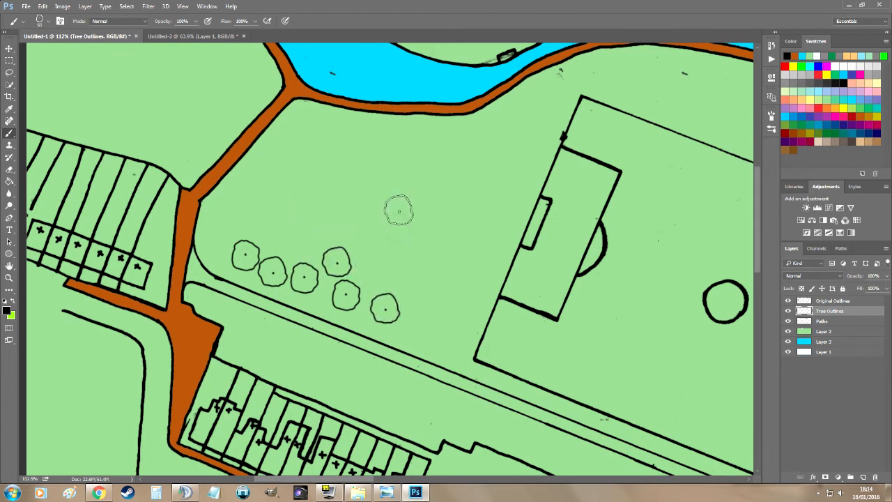
Add a new layer between Paths and Tree Outlines and name it Tree Colour.
left_click(825, 321)
left_click(861, 477)
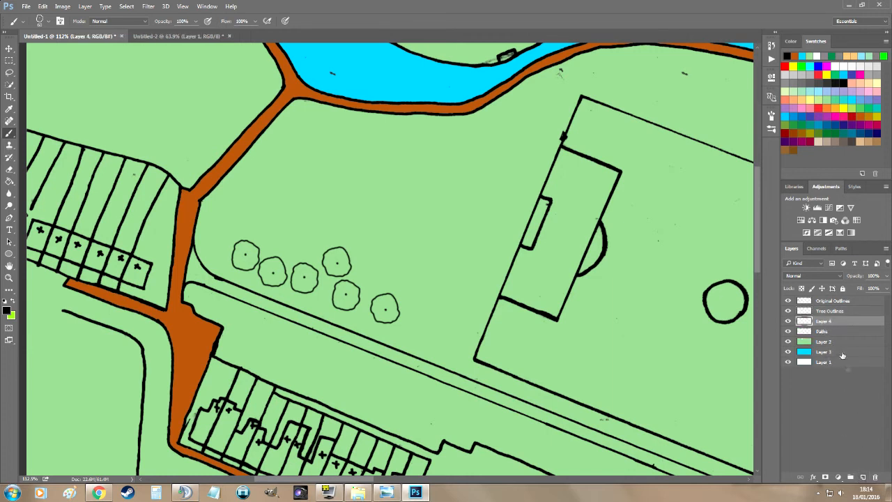
double_click(825, 321)
type("Tree Colour")
key("Return")
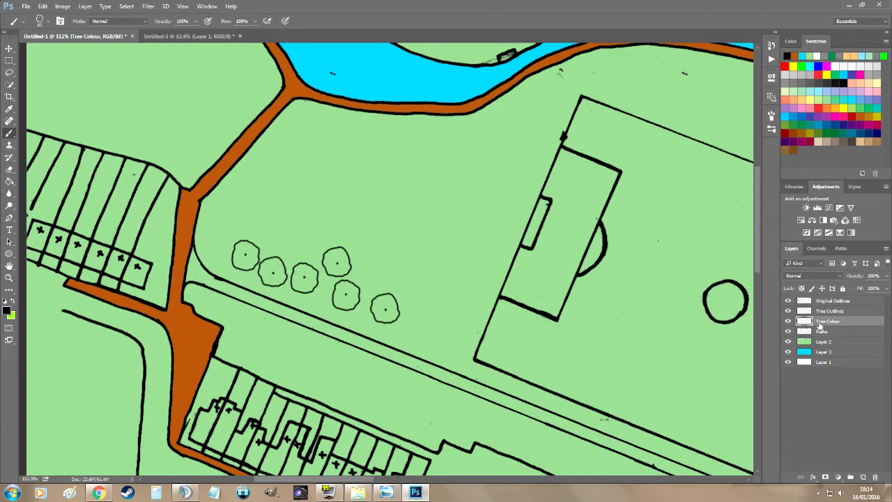
Set up a dark green round brush with slightly reduced hardness and 79% opacity.
left_click(840, 53)
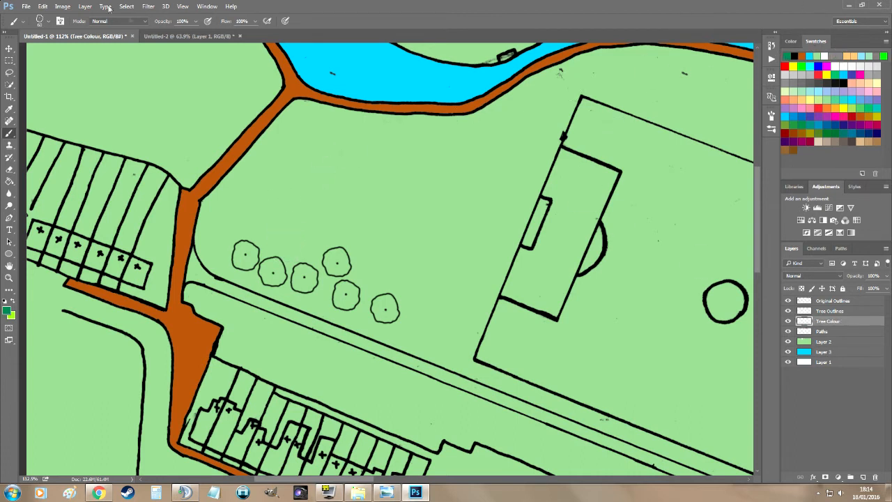
left_click(44, 21)
left_click(49, 89)
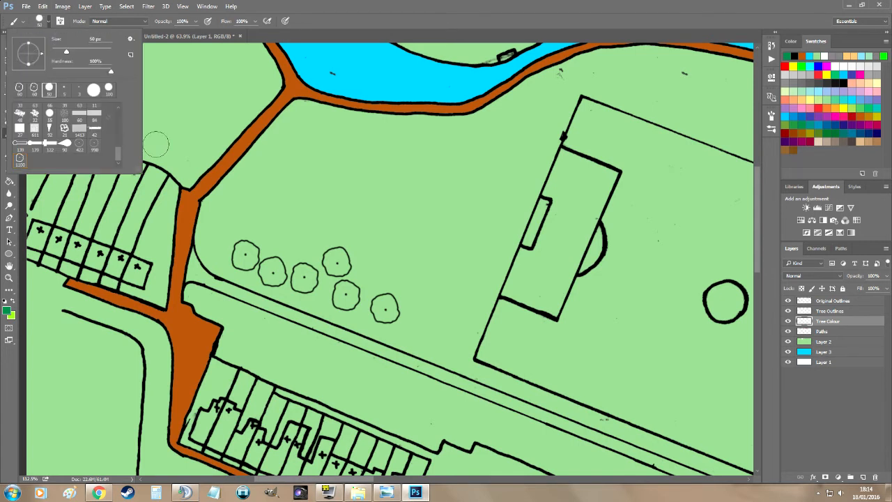
left_click_drag(112, 74, 105, 74)
key("Return")
left_click(197, 24)
left_click_drag(195, 32, 192, 35)
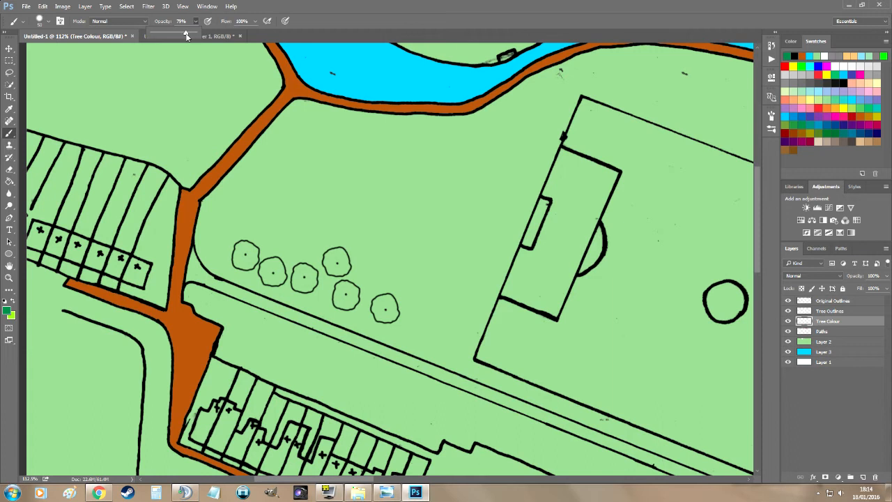
left_click(205, 68)
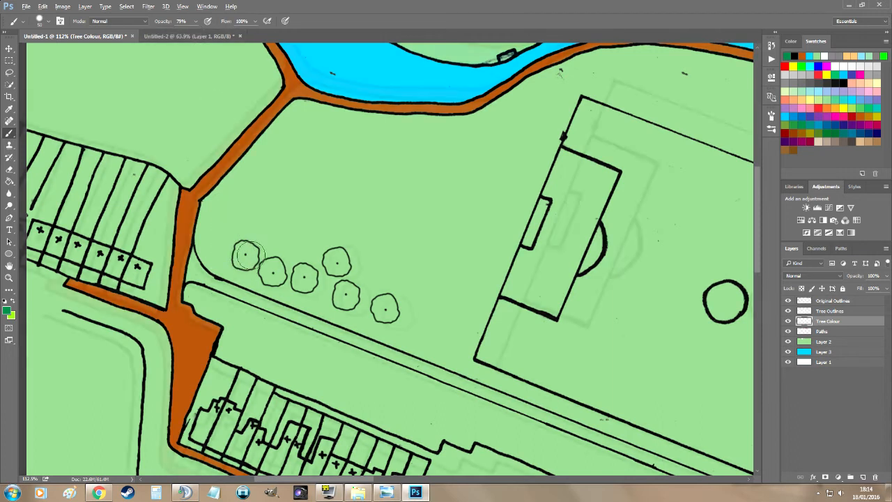
Enlarge the brush to 60 px and fill the first two trees of the row with dark green on the Tree Colour layer.
scroll(245, 255, "up", 5)
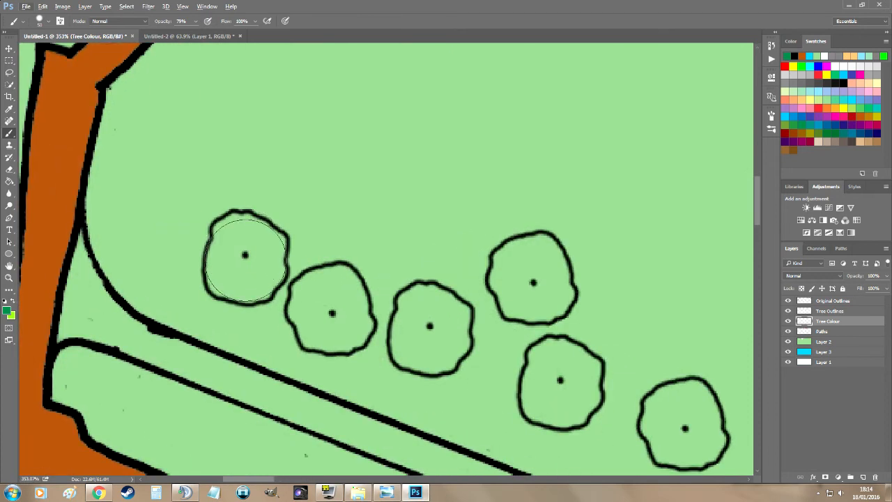
key("bracketright")
key("bracketleft")
key("bracketright")
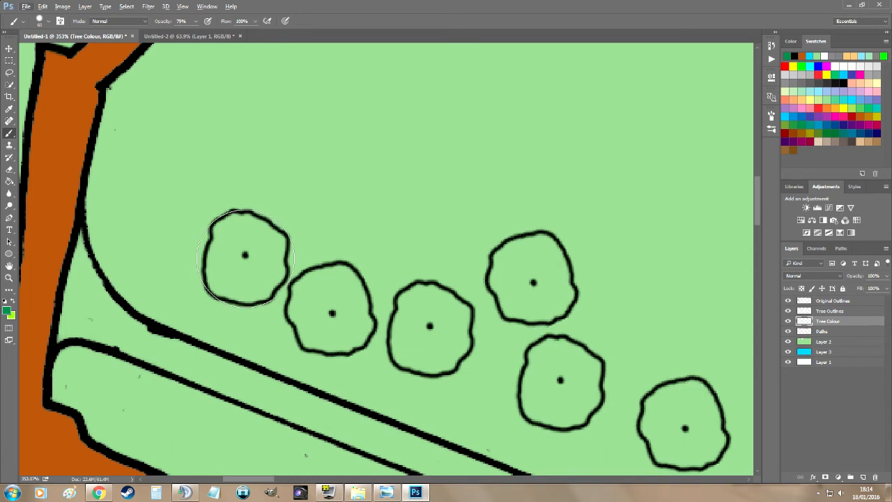
left_click(246, 257)
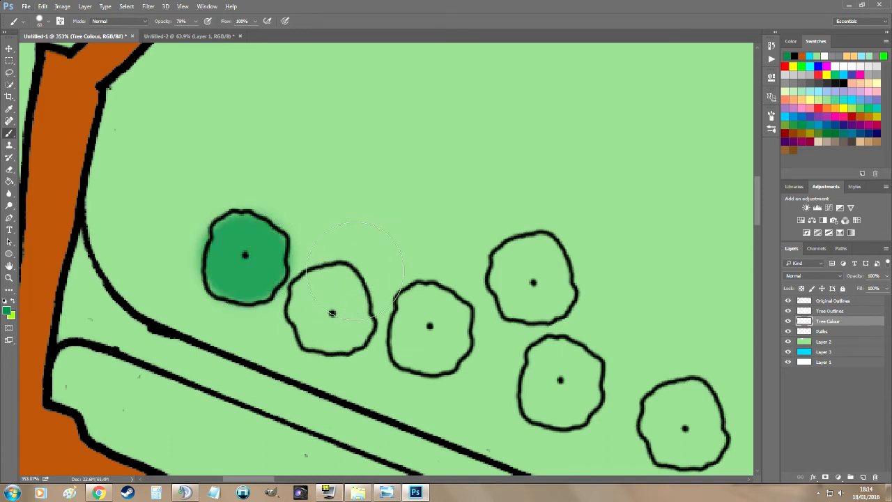
key("bracketleft")
key("bracketleft")
key("bracketleft")
key("bracketright")
key("bracketright")
key("bracketright")
left_click(333, 310)
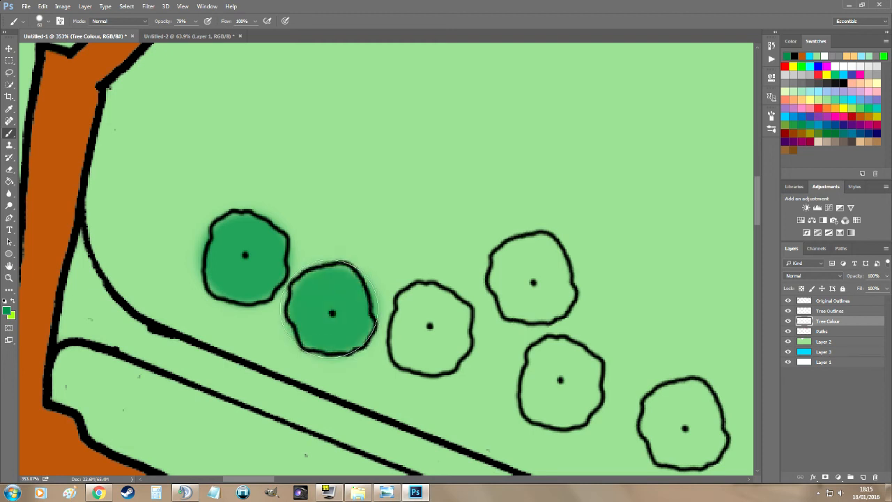
Fill the remaining four trees with dark green using the soft round brush on the Tree Colour layer.
left_click(430, 327)
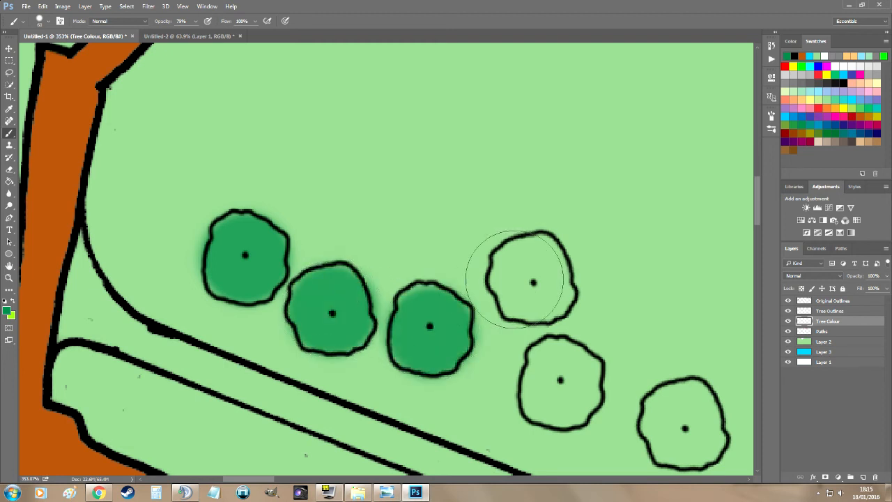
left_click(534, 280)
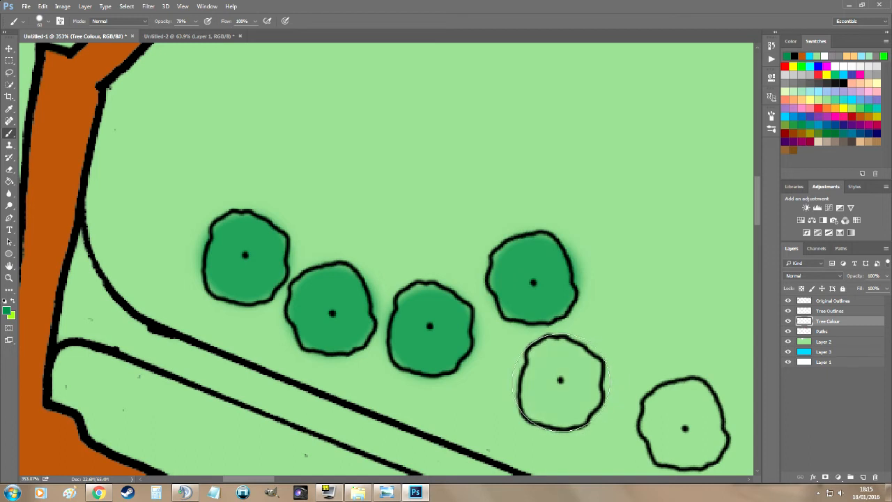
left_click(561, 381)
left_click(686, 422)
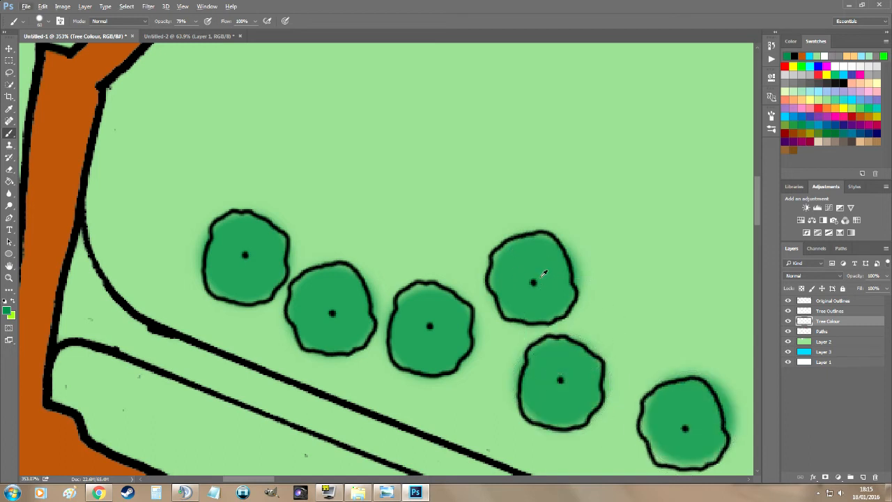
scroll(543, 273, "down", 1)
scroll(545, 268, "down", 2)
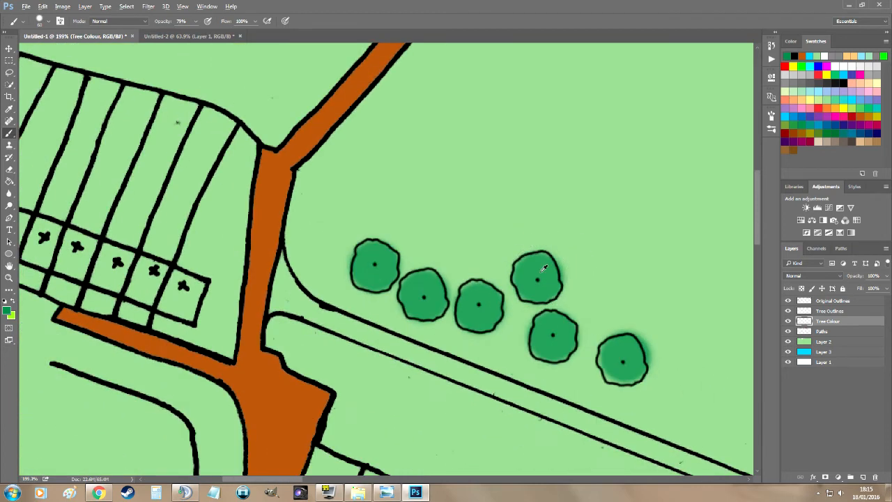
scroll(544, 268, "down", 1)
scroll(627, 255, "down", 1)
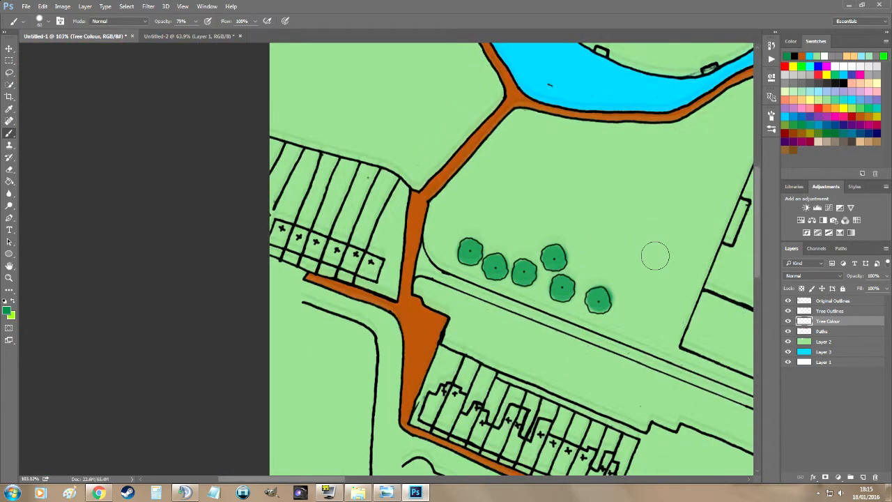
scroll(666, 249, "up", 1)
scroll(672, 243, "down", 2)
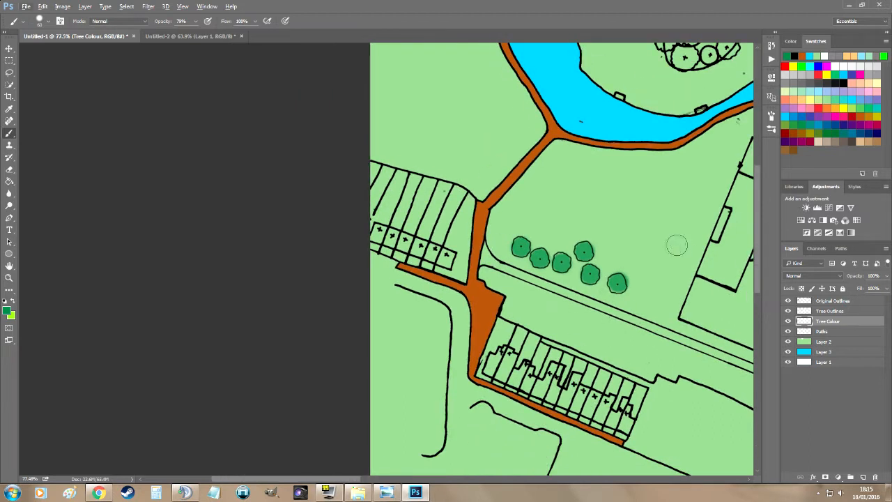
scroll(676, 244, "up", 2)
Undo the brushed green fills on all six trees.
key("ctrl+z")
key("ctrl+z")
key("ctrl+alt+z")
key("ctrl+alt+z")
key("ctrl+alt+z")
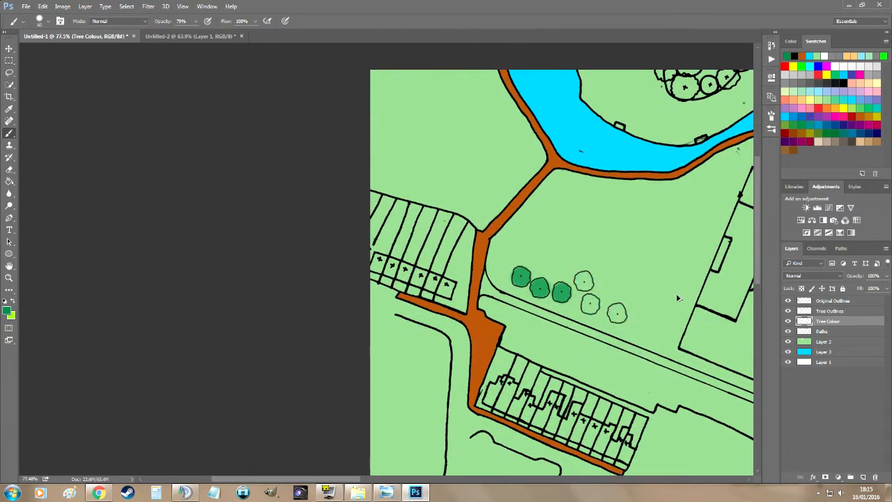
key("ctrl+alt+z")
key("ctrl+alt+z")
key("ctrl+alt+z")
Select the interiors of all six trees together with the Magic Wand.
scroll(673, 299, "up", 3)
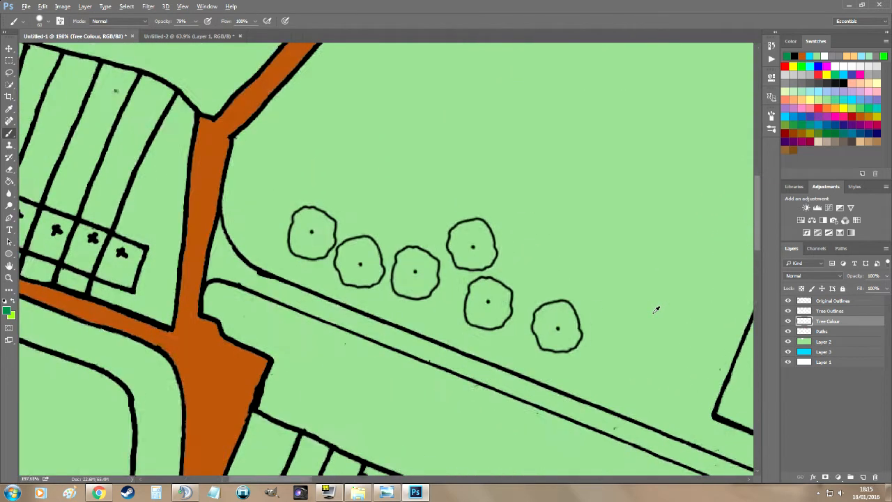
scroll(654, 308, "up", 1)
left_click_drag(10, 85, 50, 96)
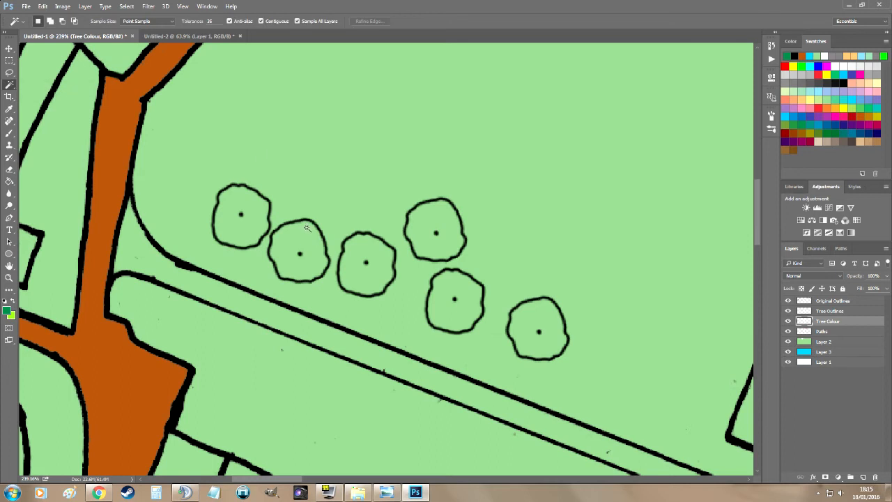
left_click(291, 233, "shift")
left_click(375, 247, "shift")
left_click(432, 217, "shift")
left_click(455, 287, "shift")
left_click(531, 312, "shift")
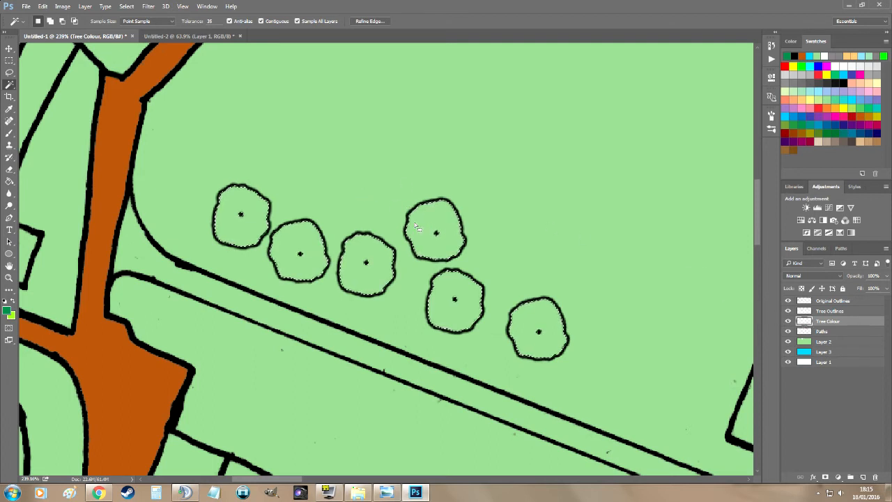
Fill the selected tree interiors with dark green using the Paint Bucket and clear the selection.
key("g")
left_click(423, 220)
key("ctrl+d")
scroll(572, 278, "down", 6)
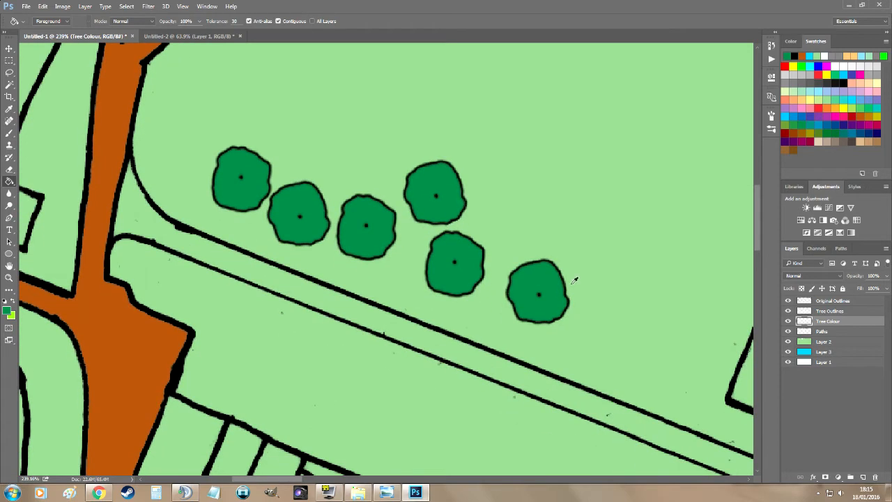
scroll(574, 279, "down", 2)
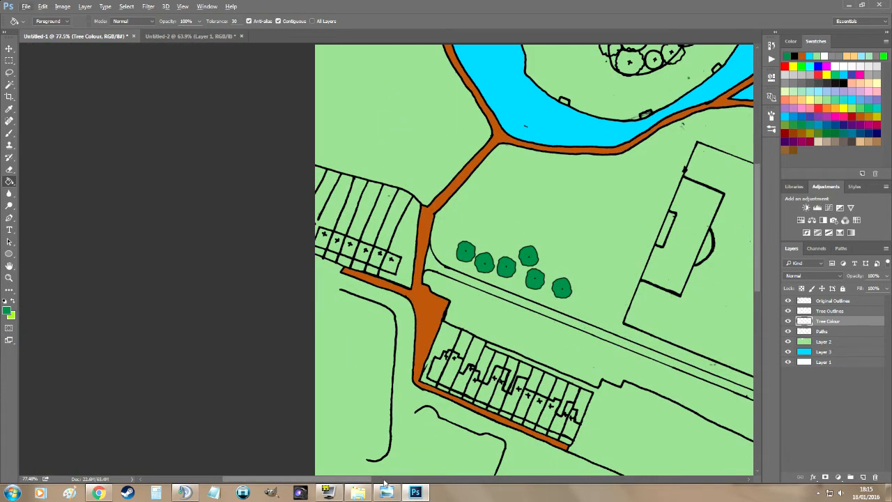
Open the Grass.jpg texture from the Textures etc folder on the Desktop.
left_click_drag(344, 481, 418, 483)
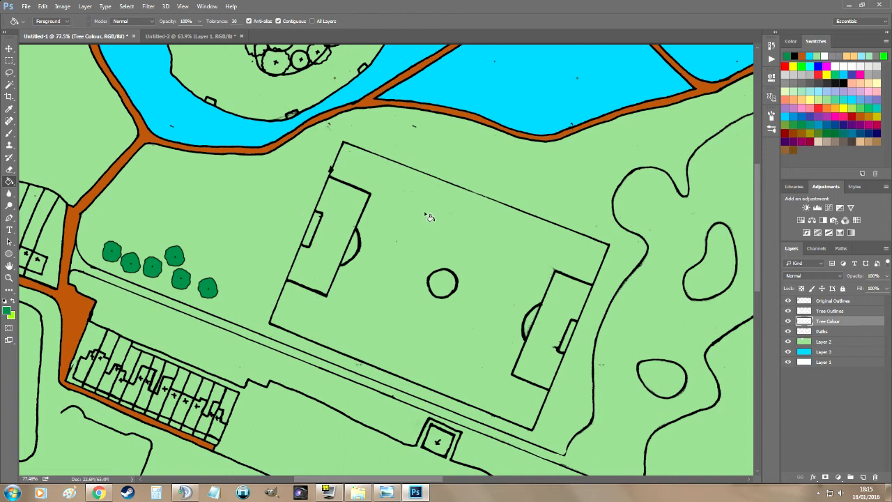
left_click(26, 6)
left_click(32, 26)
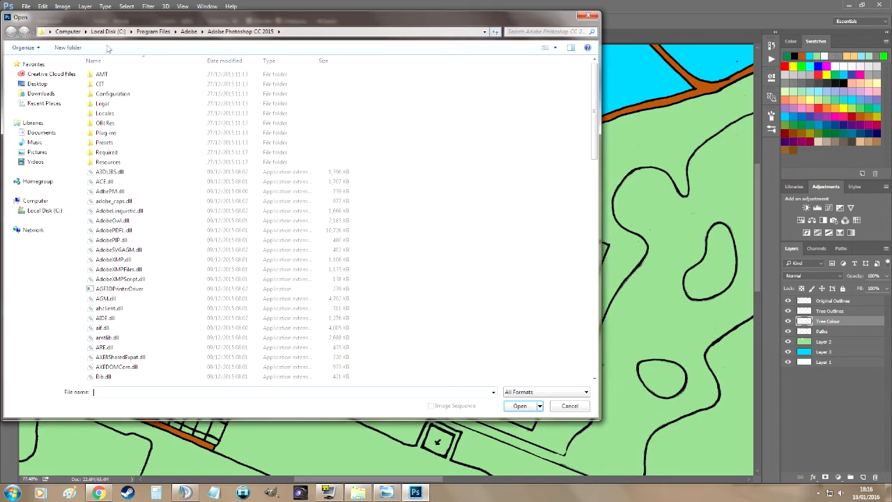
left_click(35, 84)
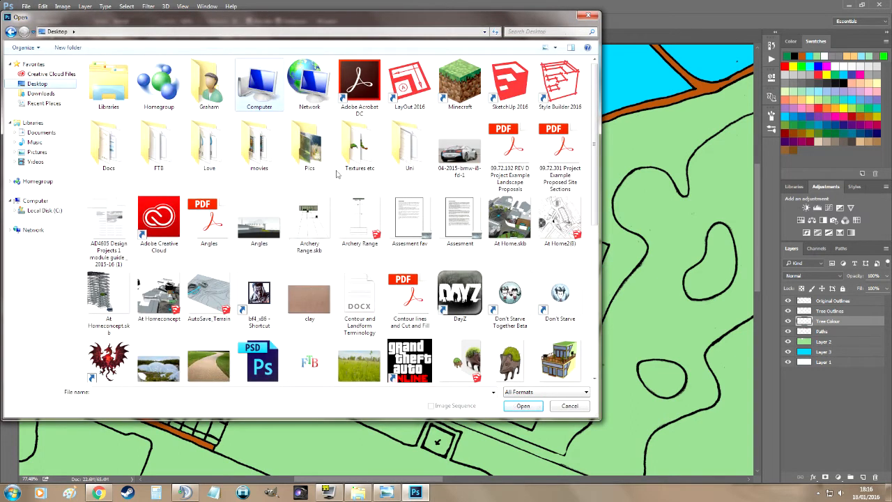
double_click(364, 162)
left_click(141, 296)
left_click(521, 410)
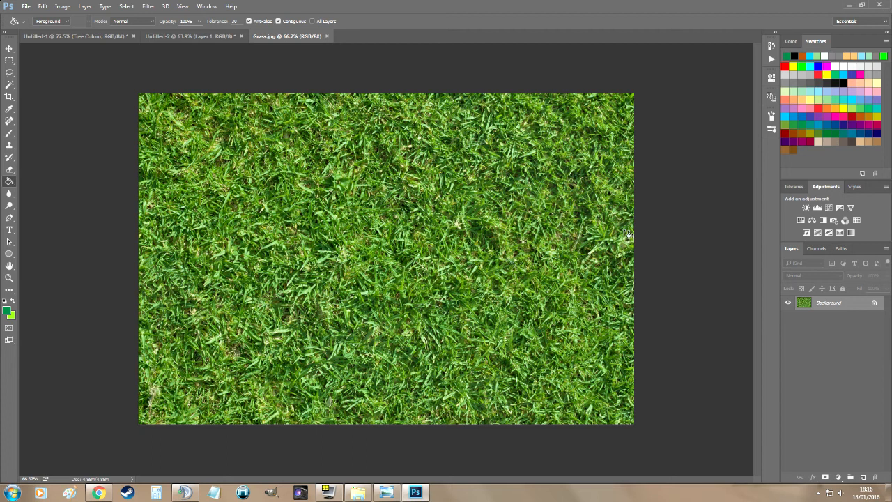
Convert the grass image's background to a regular layer and sample its grass with the Clone Stamp.
double_click(829, 302)
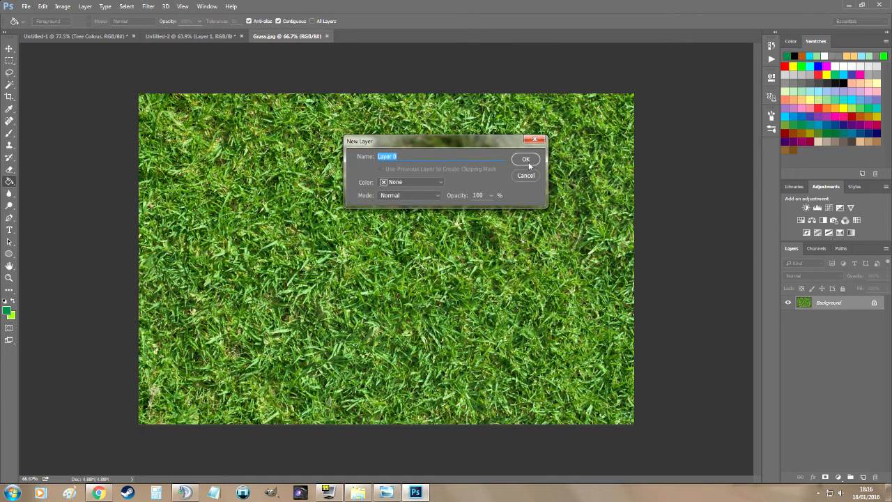
left_click(526, 160)
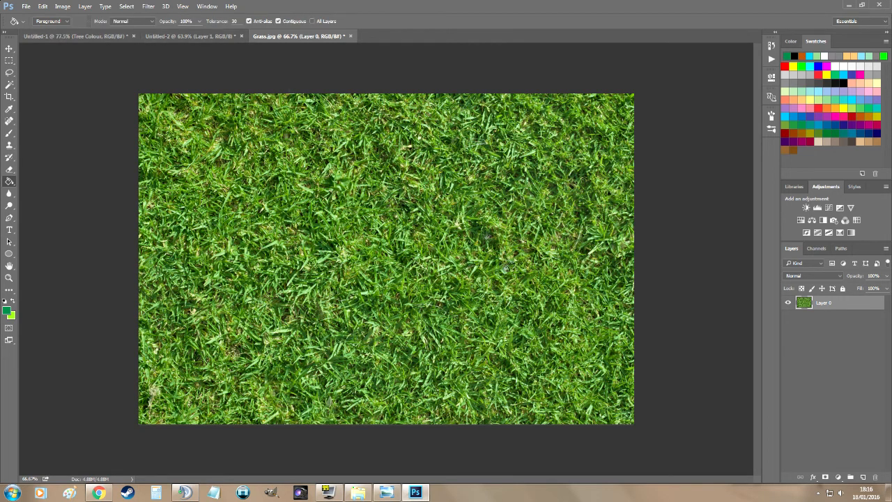
left_click(11, 147)
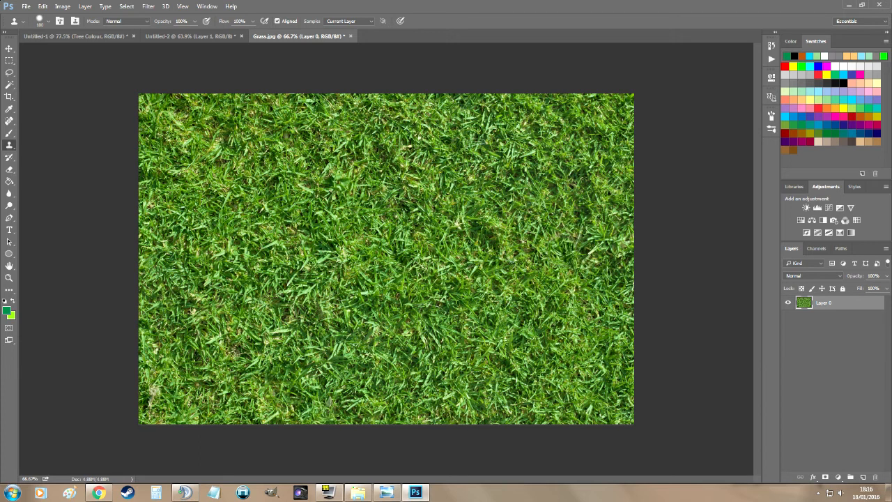
Return to the map document and select the football pitch areas with the Magic Wand.
left_click(100, 37)
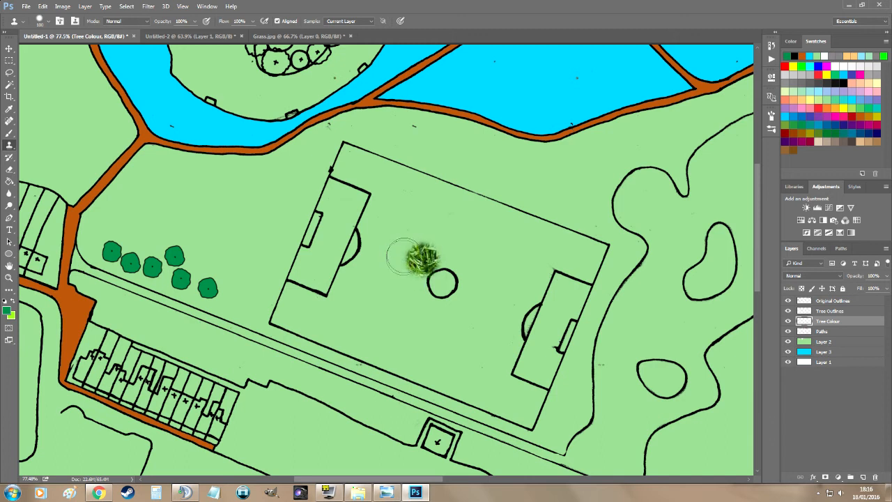
left_click(9, 84)
left_click(369, 205)
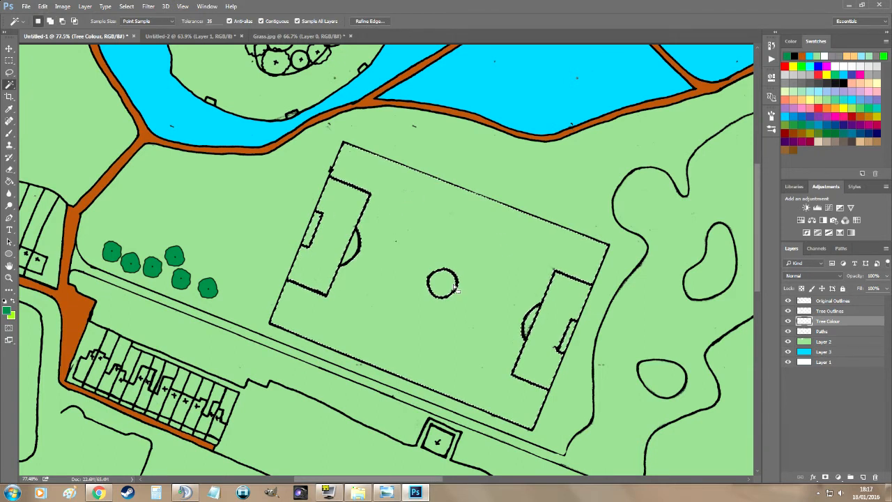
Enlarge the Clone Stamp to 600 px and paint the sampled grass over the whole selected football pitch.
left_click(9, 145)
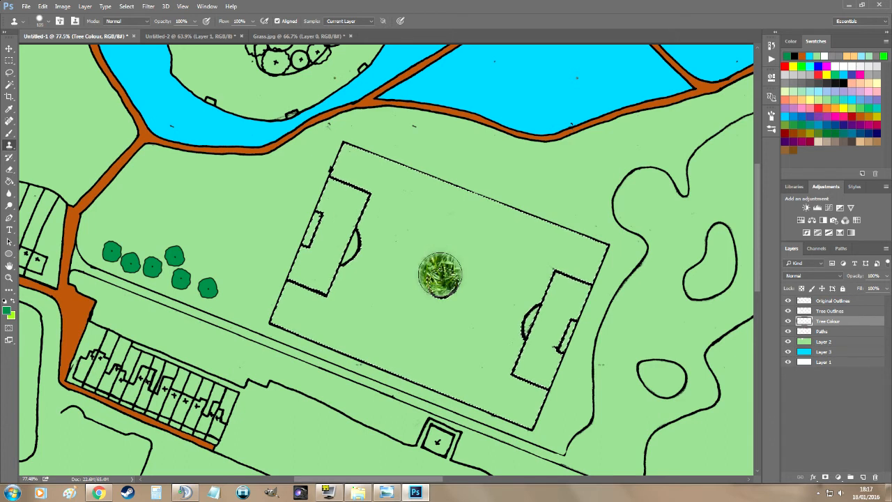
key("bracketright")
key("bracketright")
key("bracketright")
key("bracketright")
key("bracketright")
key("bracketright")
key("bracketright")
key("bracketright")
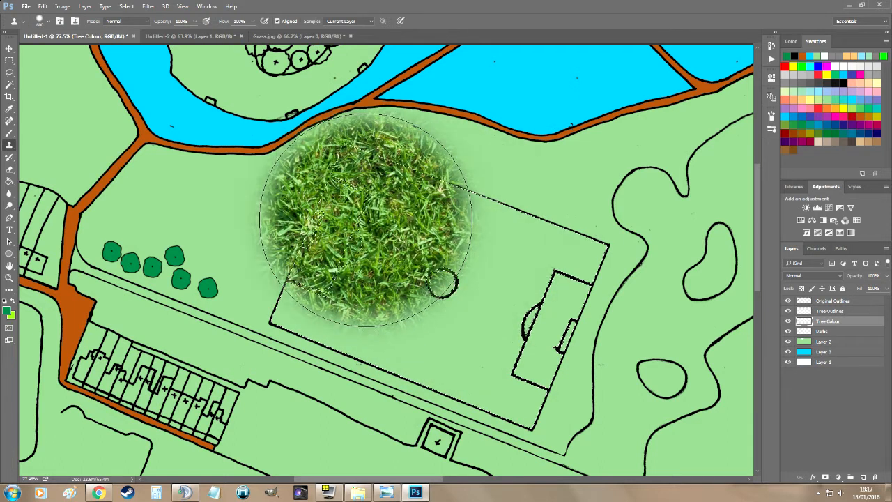
mouse_move(382, 218)
left_mouse_down()
mouse_move(343, 286)
mouse_move(363, 302)
mouse_move(528, 363)
mouse_move(552, 306)
mouse_move(540, 253)
mouse_move(470, 243)
mouse_move(456, 360)
mouse_move(513, 375)
mouse_move(522, 355)
mouse_move(378, 271)
left_mouse_up()
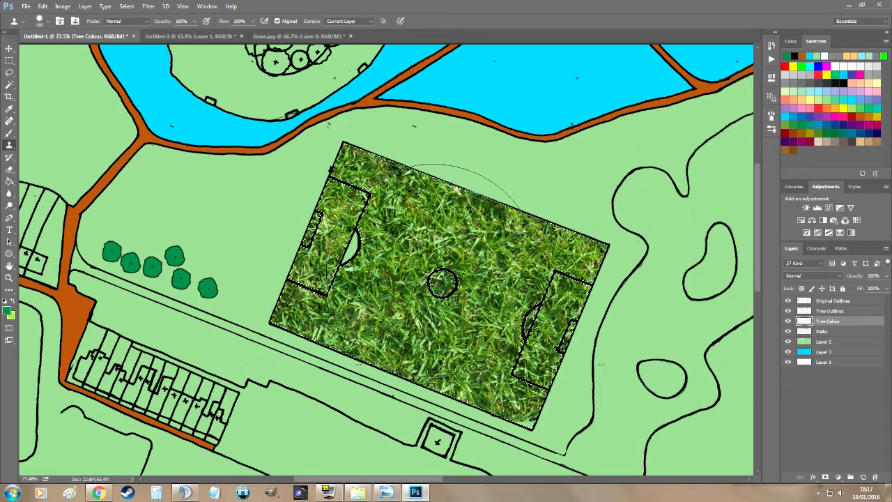
mouse_move(463, 324)
left_mouse_down()
mouse_move(506, 355)
mouse_move(505, 321)
left_mouse_up()
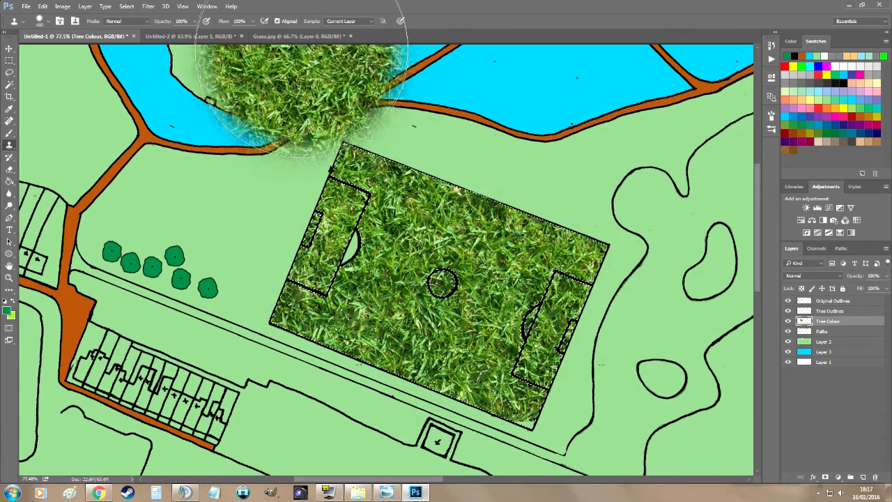
Resample the texture in the grass image and clone it over part of the selected pitch again.
left_click(299, 35)
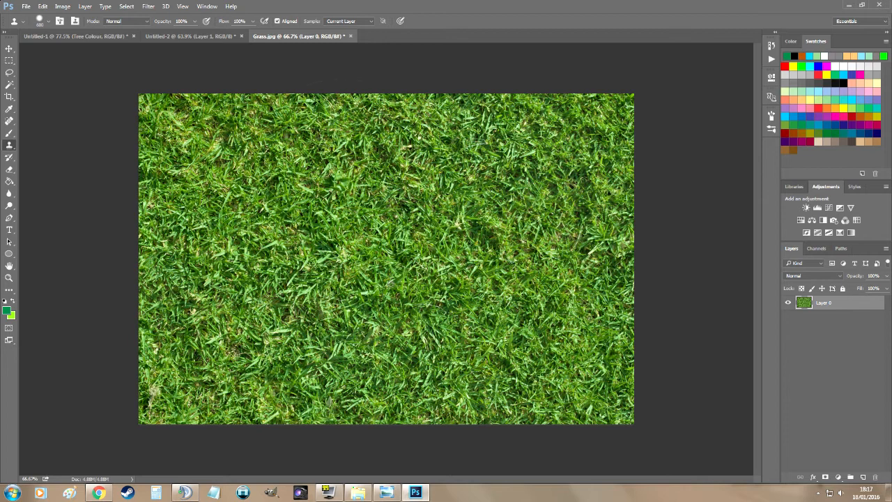
left_click(77, 35)
mouse_move(453, 329)
left_mouse_down()
mouse_move(507, 348)
mouse_move(442, 195)
left_mouse_up()
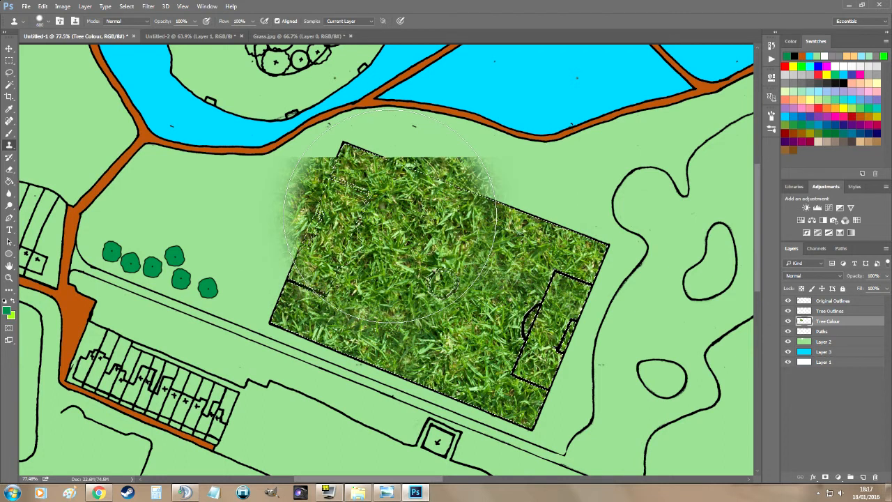
Try cloning grass across the pitch's upper edge with a smaller stamp and the selection cleared.
key("bracketleft")
key("bracketleft")
key("bracketleft")
key("bracketleft")
key("ctrl+d")
left_click_drag(540, 223, 560, 213)
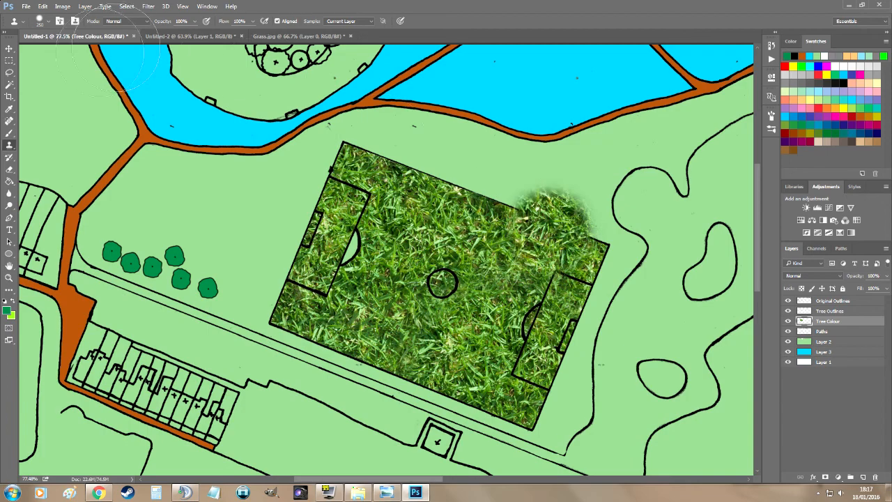
key("ctrl+z")
key("b")
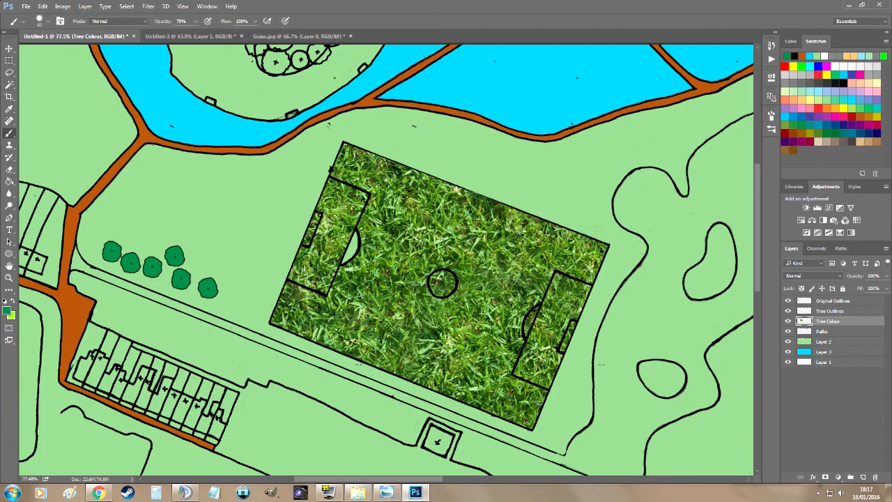
scroll(505, 319, "up", 5)
scroll(508, 319, "down", 4)
scroll(510, 319, "down", 1)
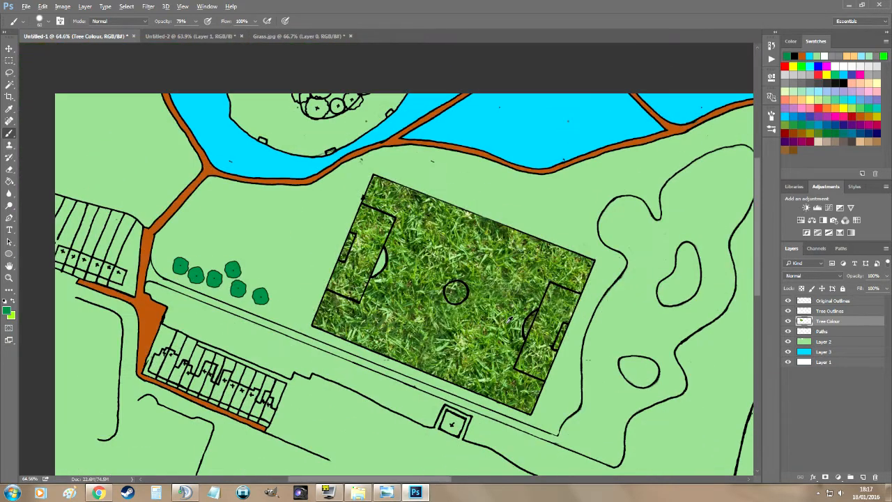
Check the grass image's dimensions and resolution without changing them, and return to the map document.
left_click(297, 37)
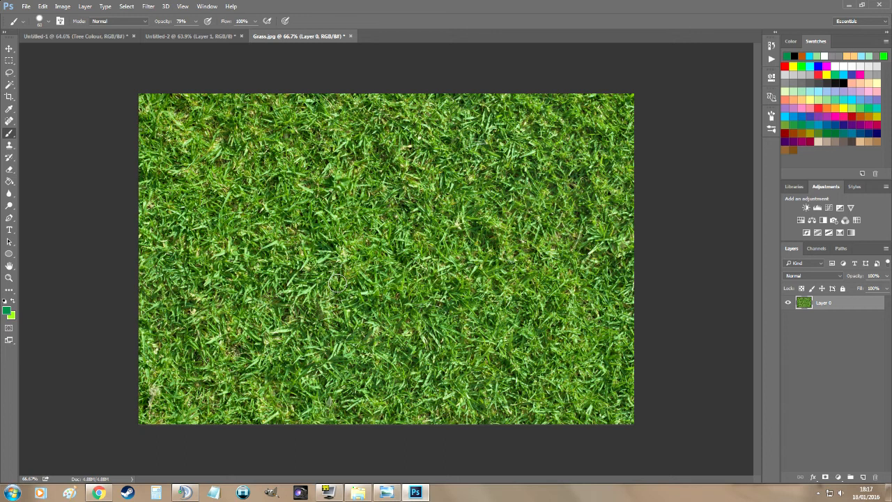
left_click(63, 7)
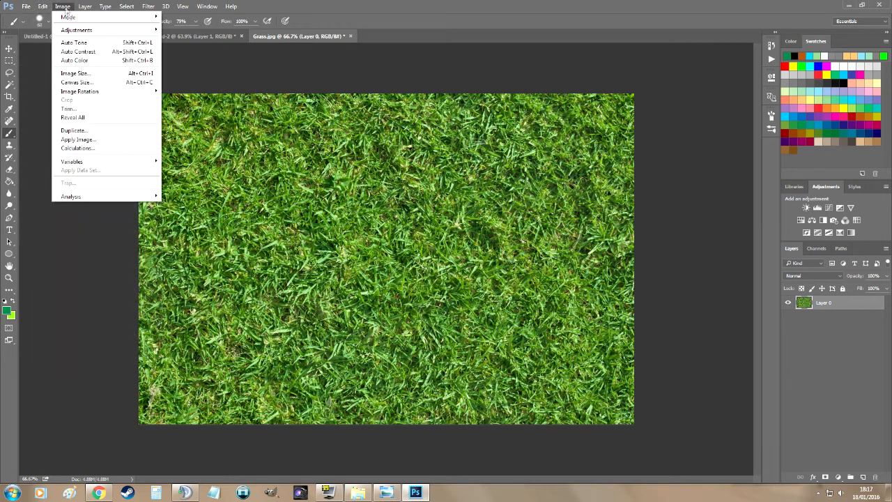
left_click(86, 75)
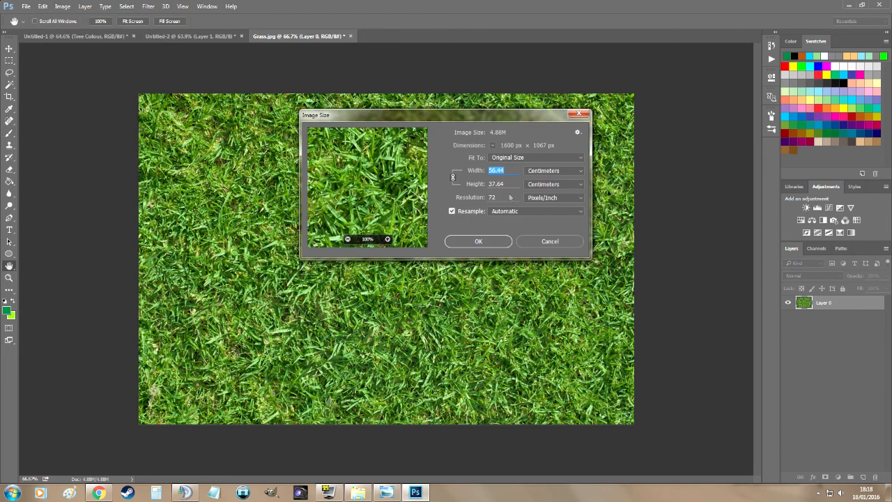
left_click(543, 244)
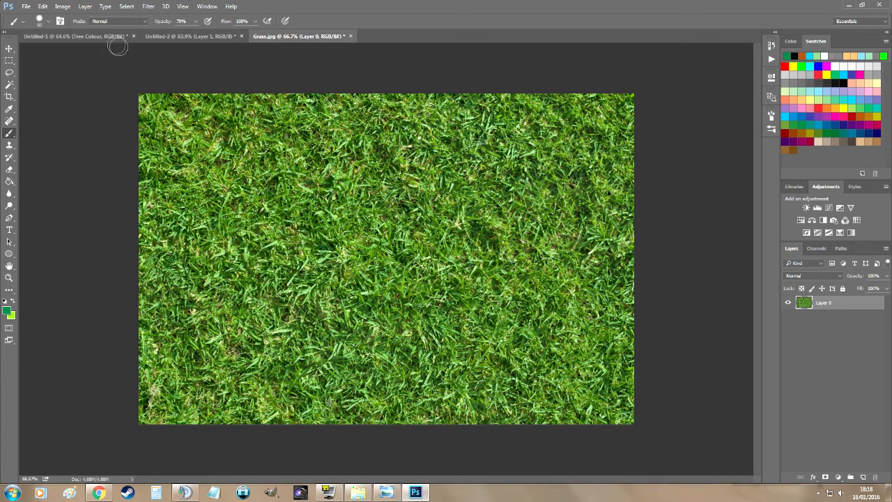
left_click(97, 36)
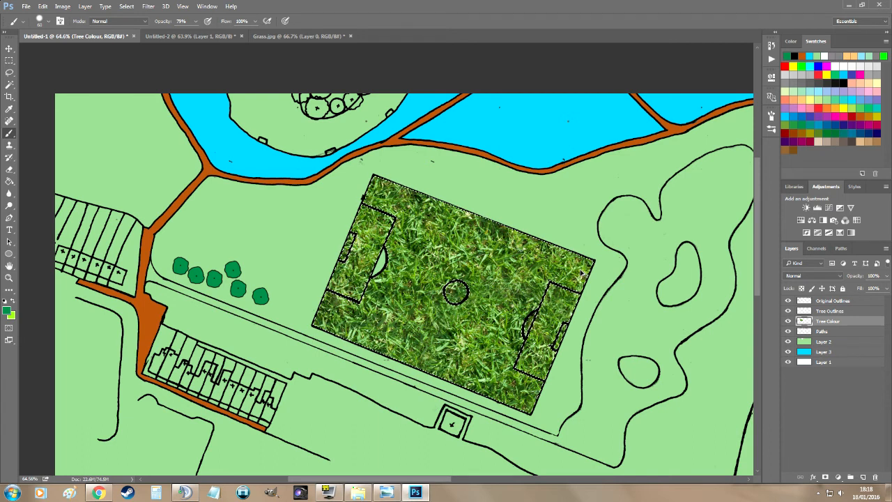
Undo the cloned grass strokes on the football pitch back to its plain, still-selected state and activate the Magic Wand.
key("ctrl+z")
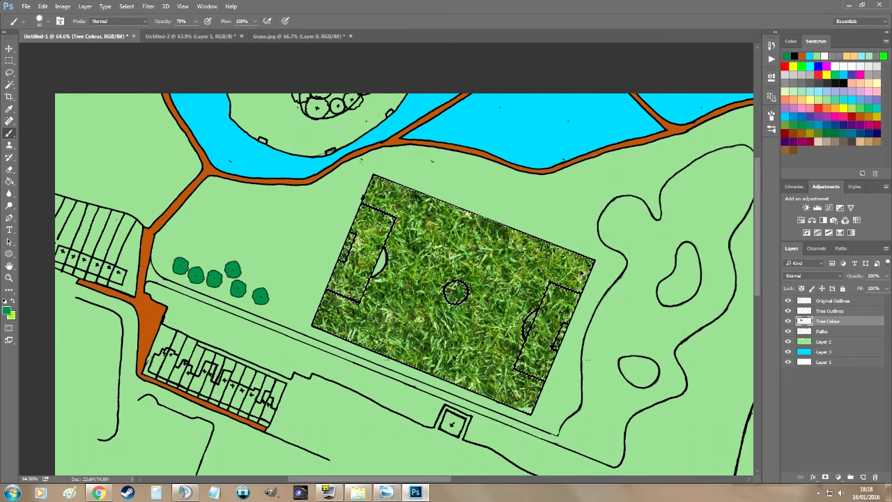
key("ctrl+alt+z")
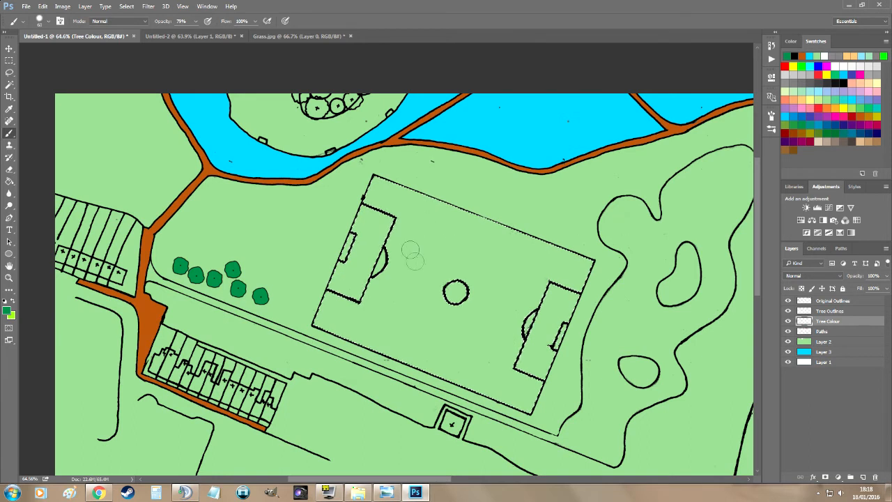
key("w")
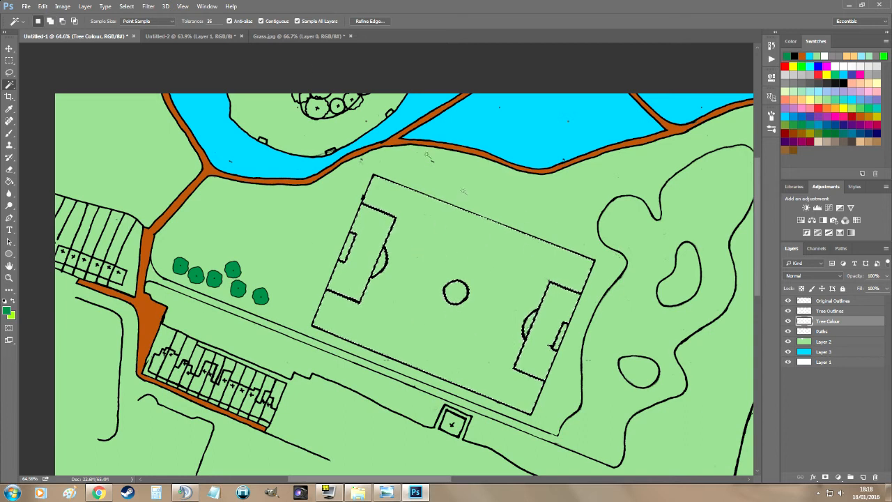
Define the whole grass image as a pattern named Grass.jpg.
left_click(303, 37)
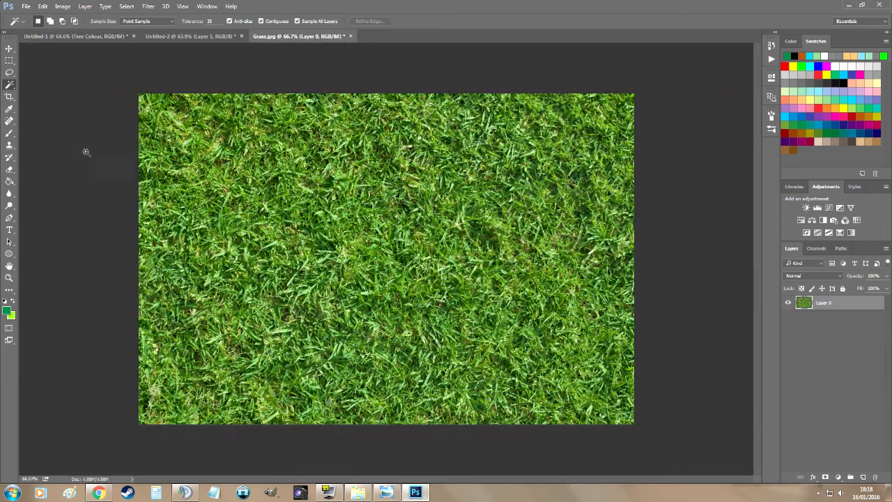
left_click(43, 8)
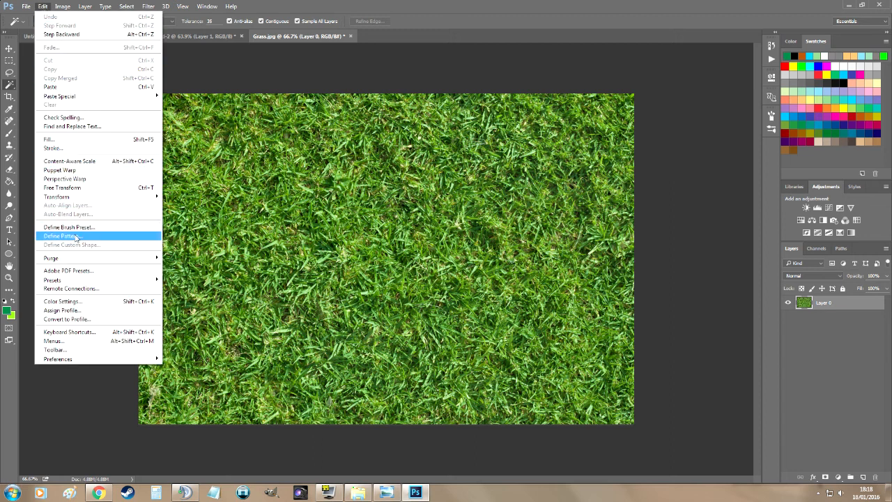
left_click(75, 238)
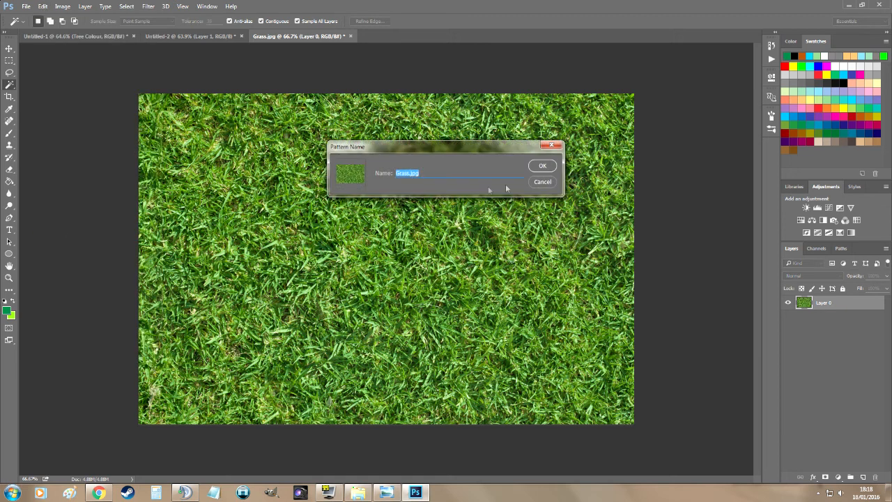
left_click(541, 166)
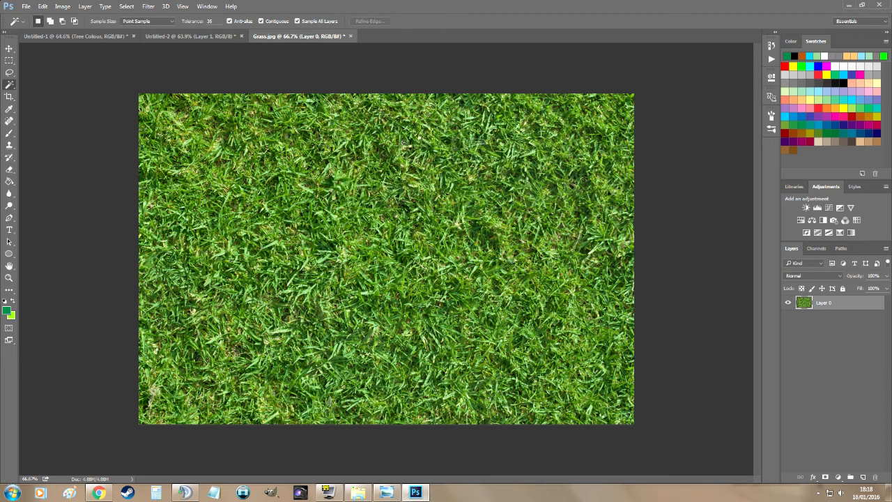
Add a Pattern fill layer with the grass pattern over the selected football pitch in the map document, scaled to 12%.
left_click(43, 37)
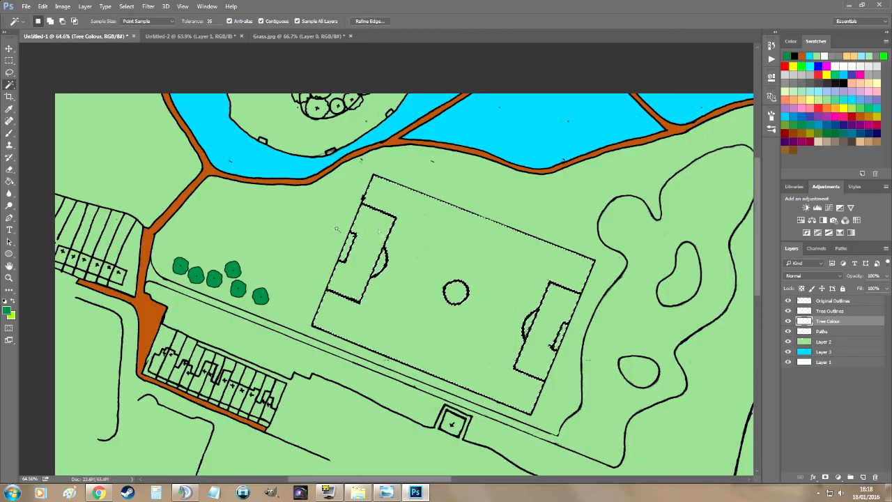
left_click(839, 479)
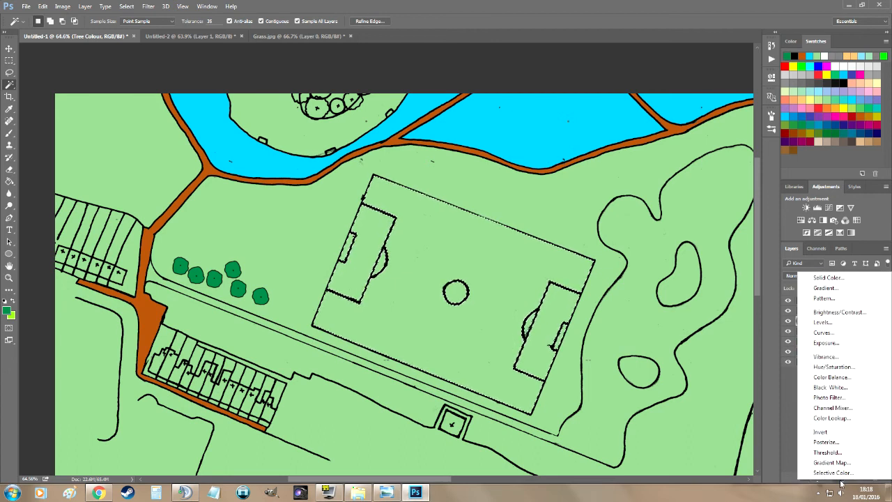
left_click(831, 300)
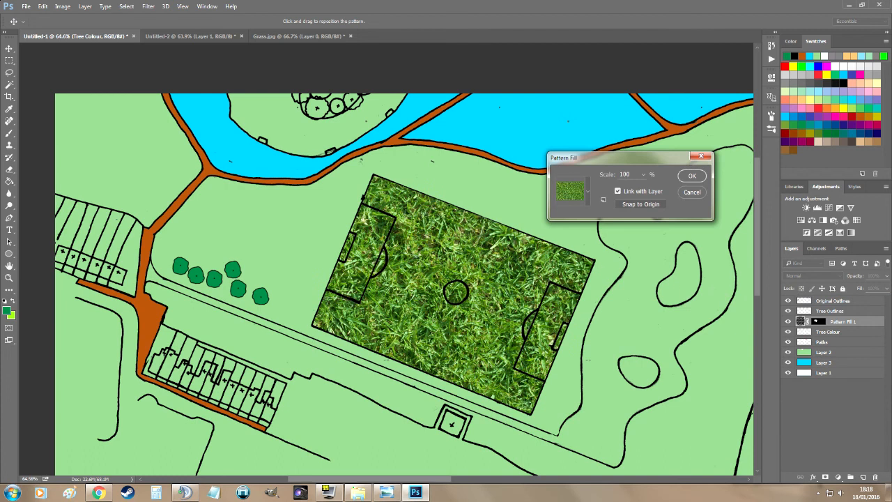
left_click(643, 175)
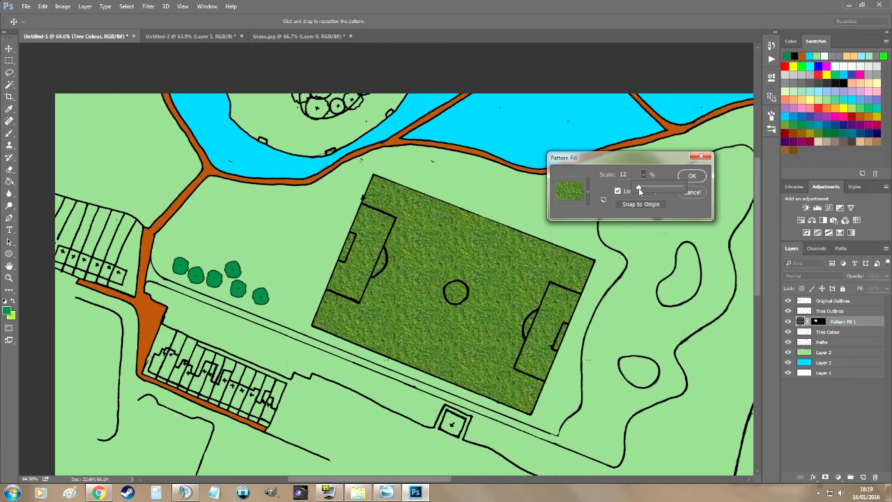
left_click(689, 173)
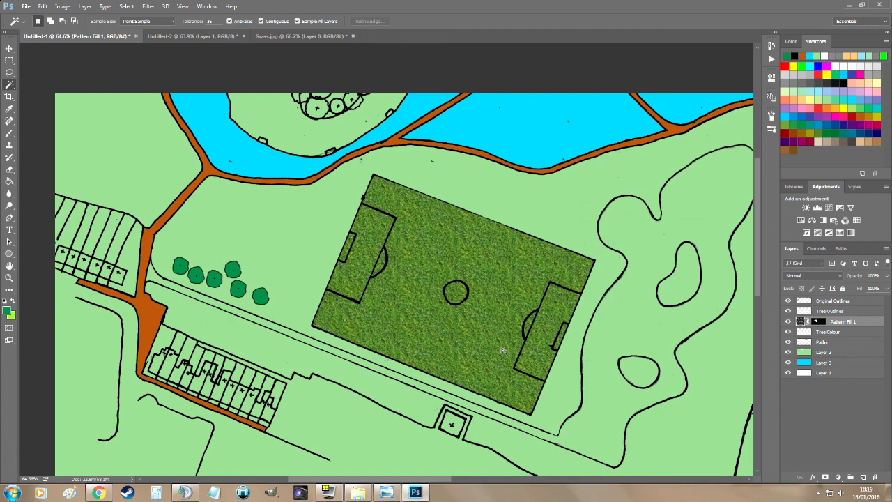
Examine the grass texture on the football pitch up close and against the surrounding map.
scroll(502, 350, "up", 5)
scroll(503, 351, "down", 5)
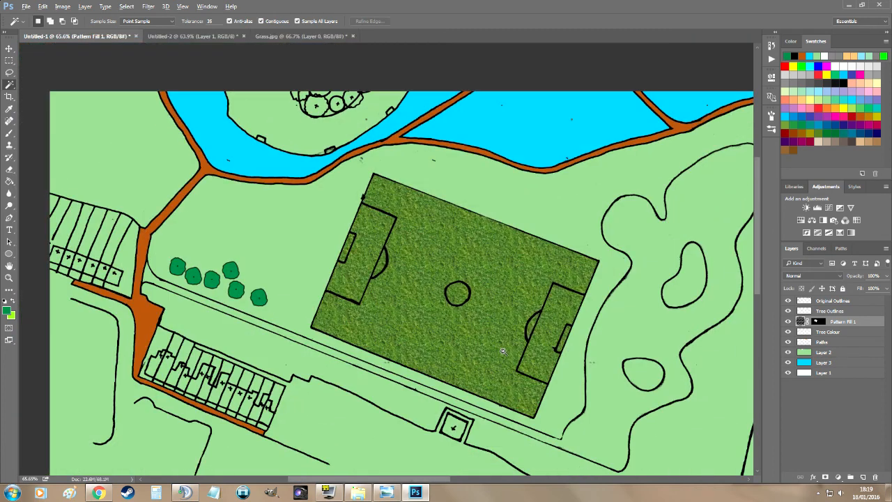
scroll(502, 350, "down", 2)
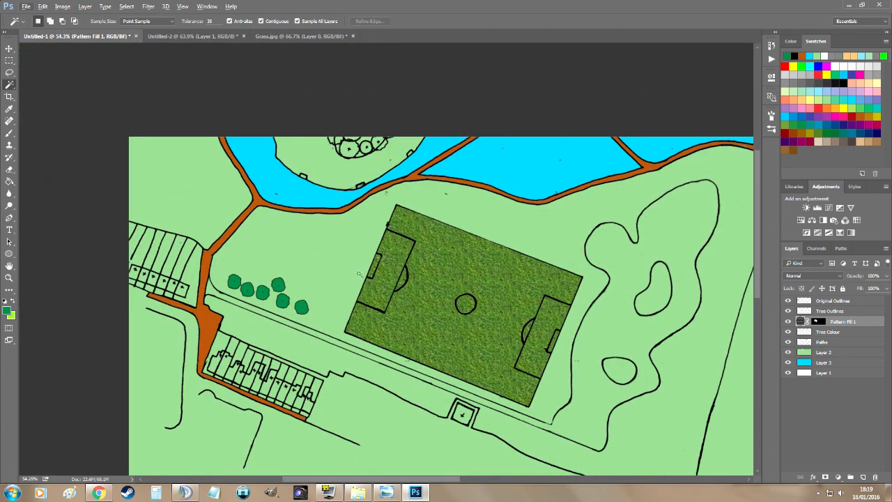
scroll(455, 340, "down", 2)
scroll(595, 277, "down", 1)
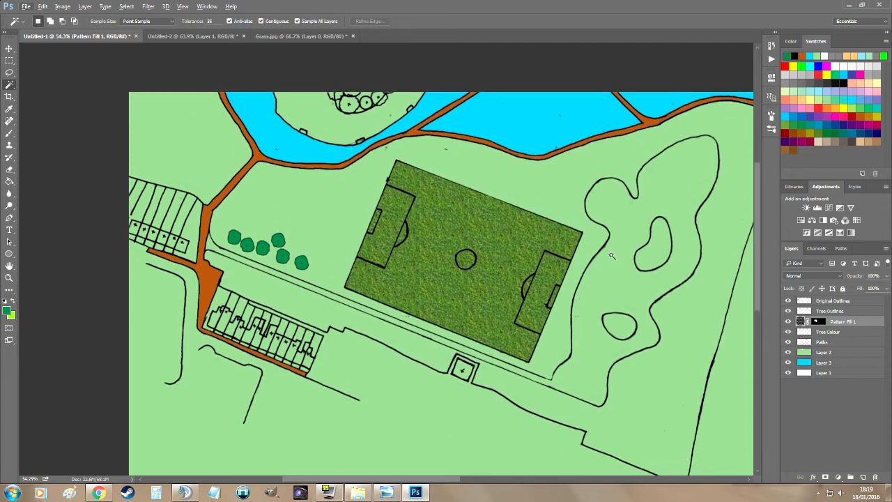
scroll(607, 266, "up", 3)
scroll(605, 265, "down", 4)
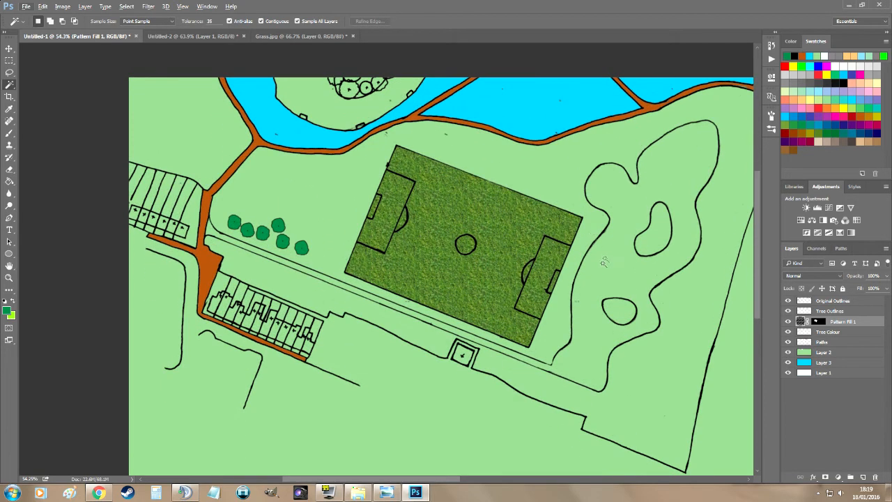
scroll(521, 229, "up", 2)
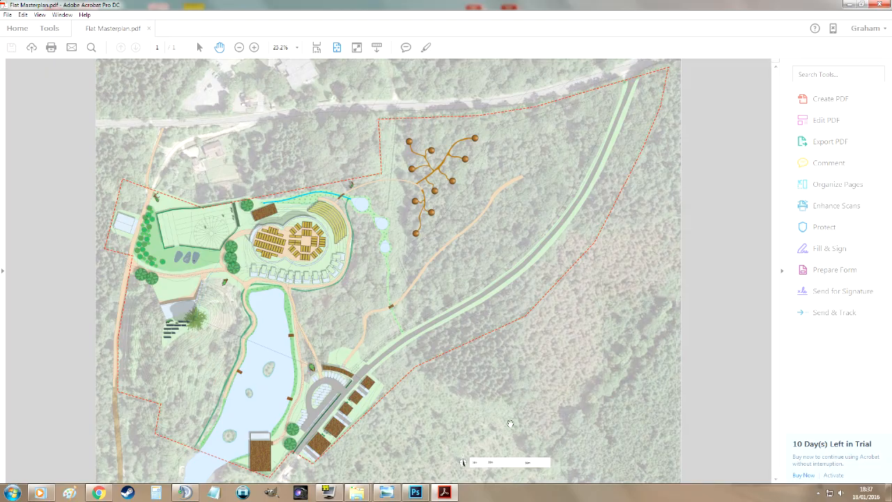
key("alt")
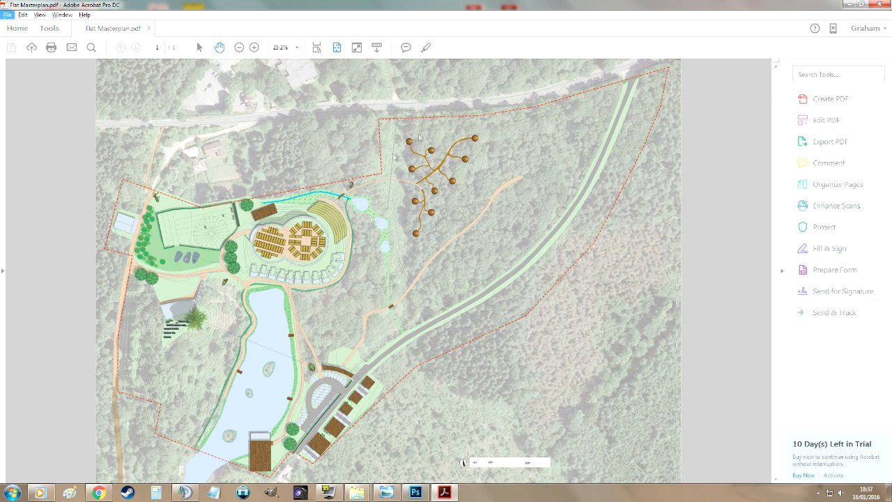